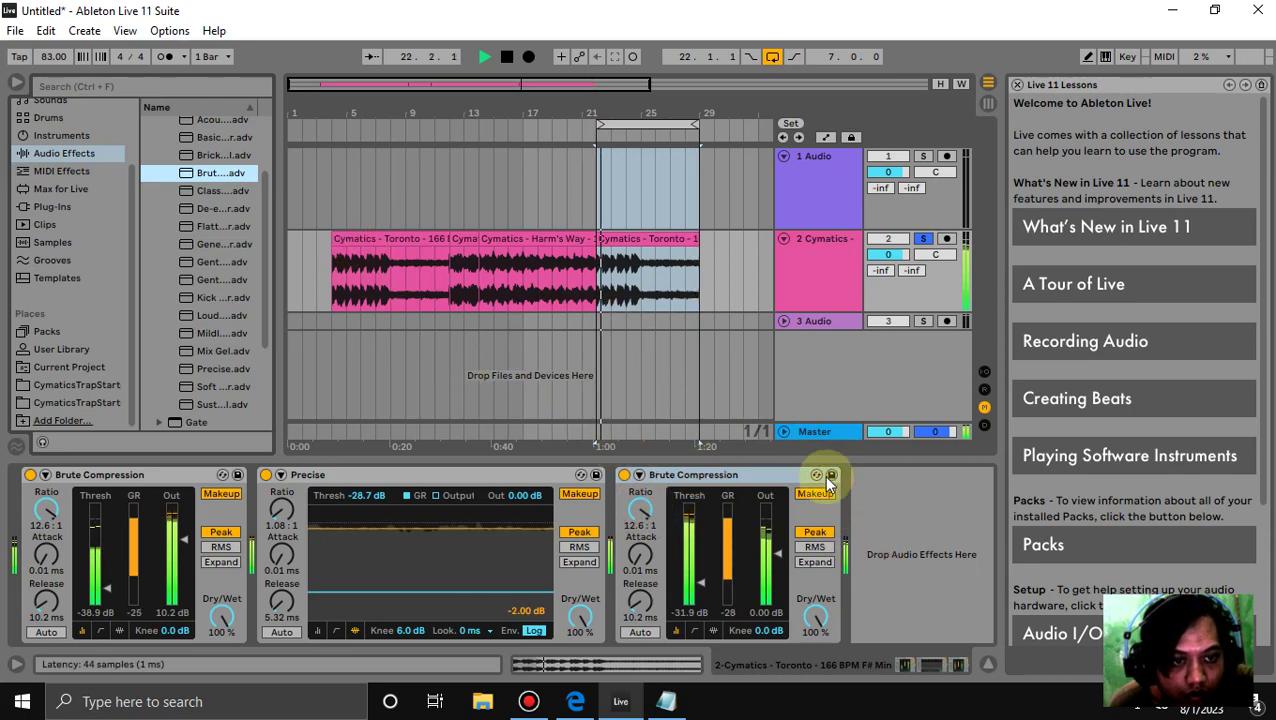
# Lower the second Brute Compression's dry/wet to 30 % and its ratio to 1.00:1.
pyautogui.click(816, 614)
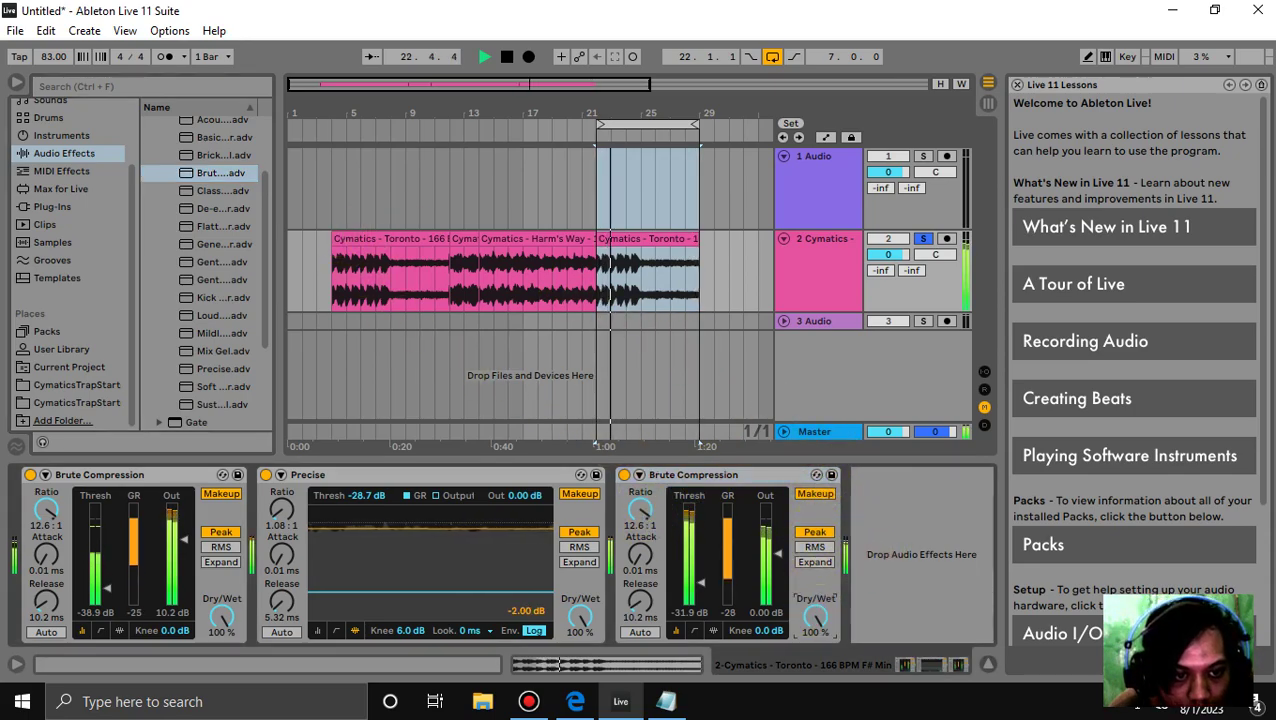
pyautogui.moveTo(816, 614); pyautogui.dragTo(816, 660)
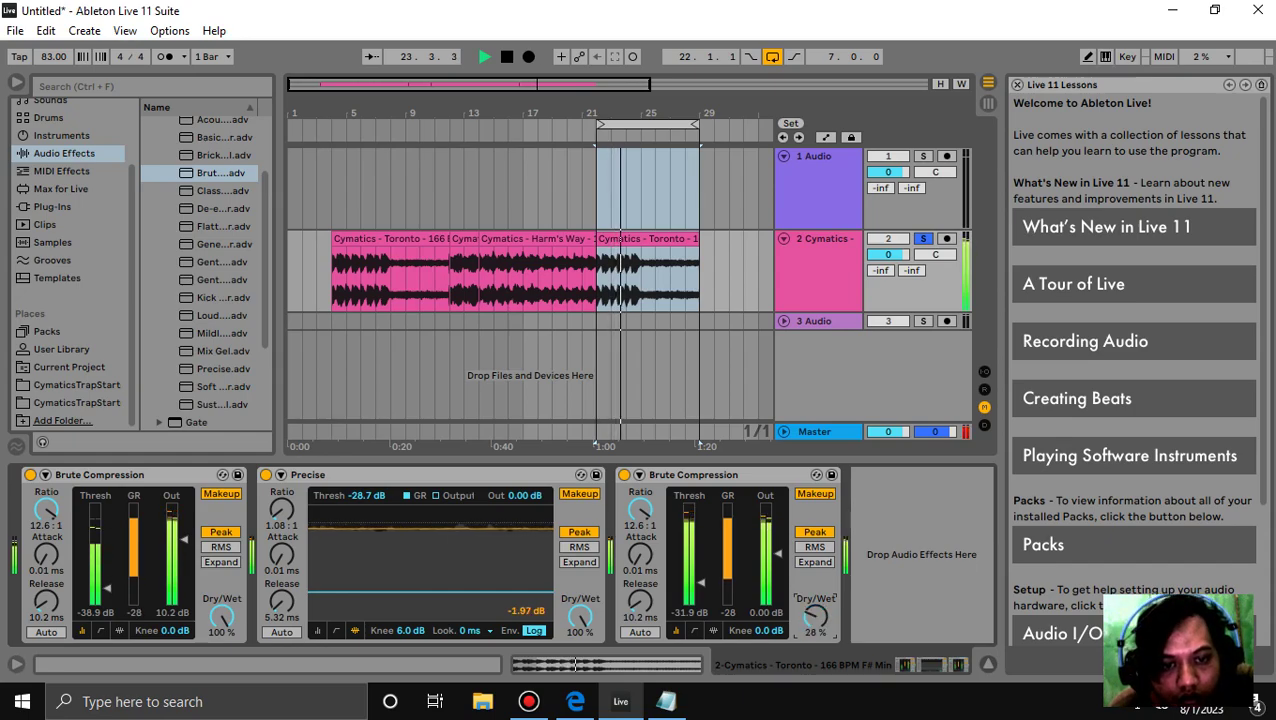
pyautogui.moveTo(640, 510); pyautogui.dragTo(640, 570)
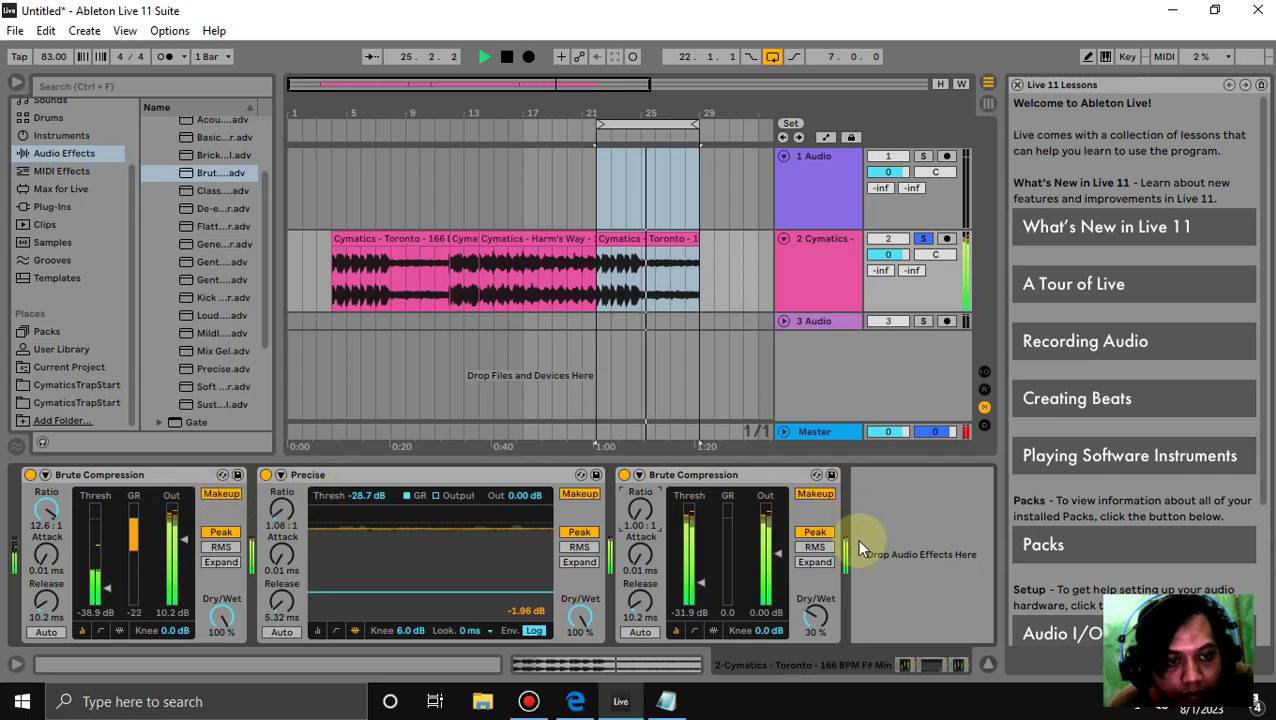
# Delete the second Brute Compression and the Precise compressor from the Cymatics track's effect chain.
pyautogui.rightClick(765, 479)
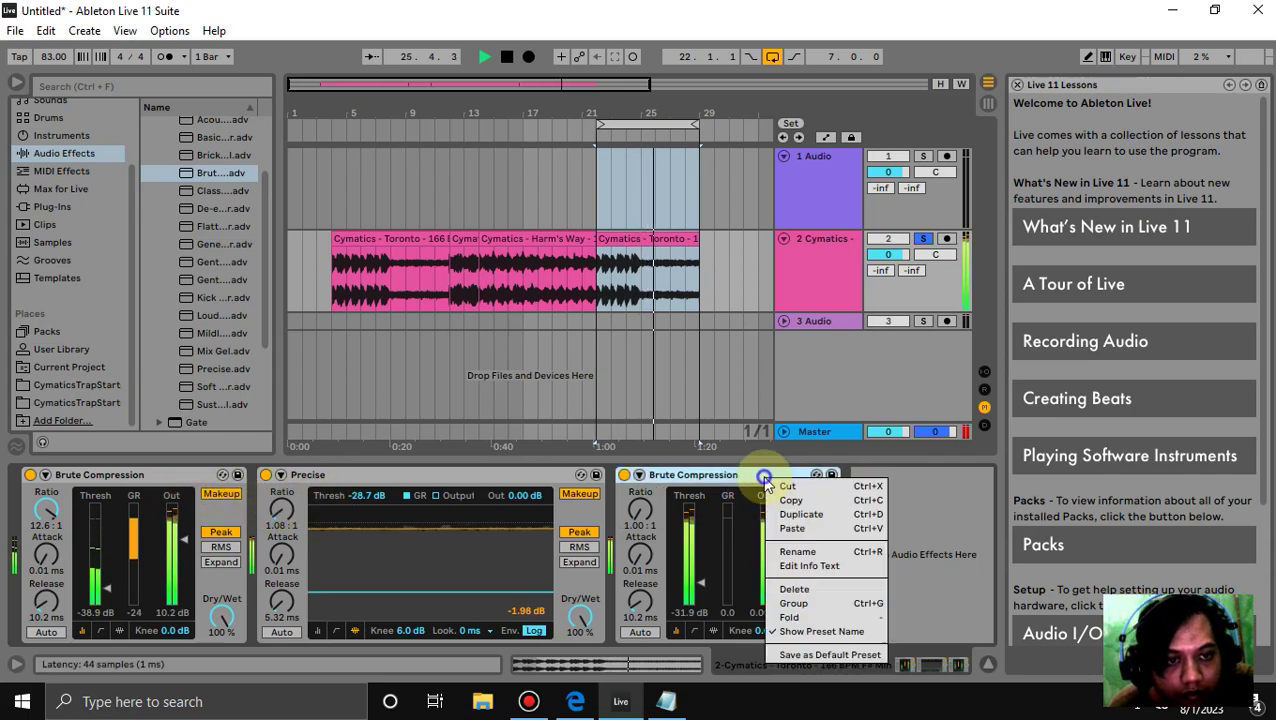
pyautogui.click(796, 590)
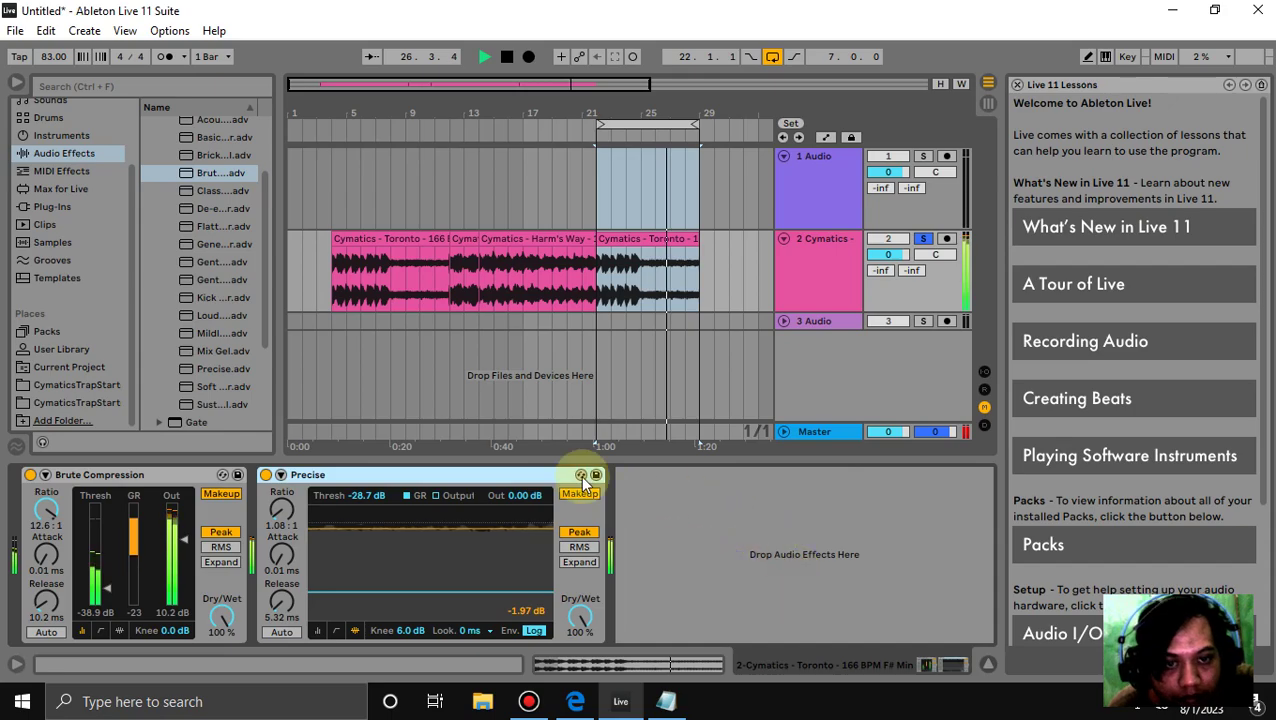
pyautogui.rightClick(338, 477)
pyautogui.click(369, 589)
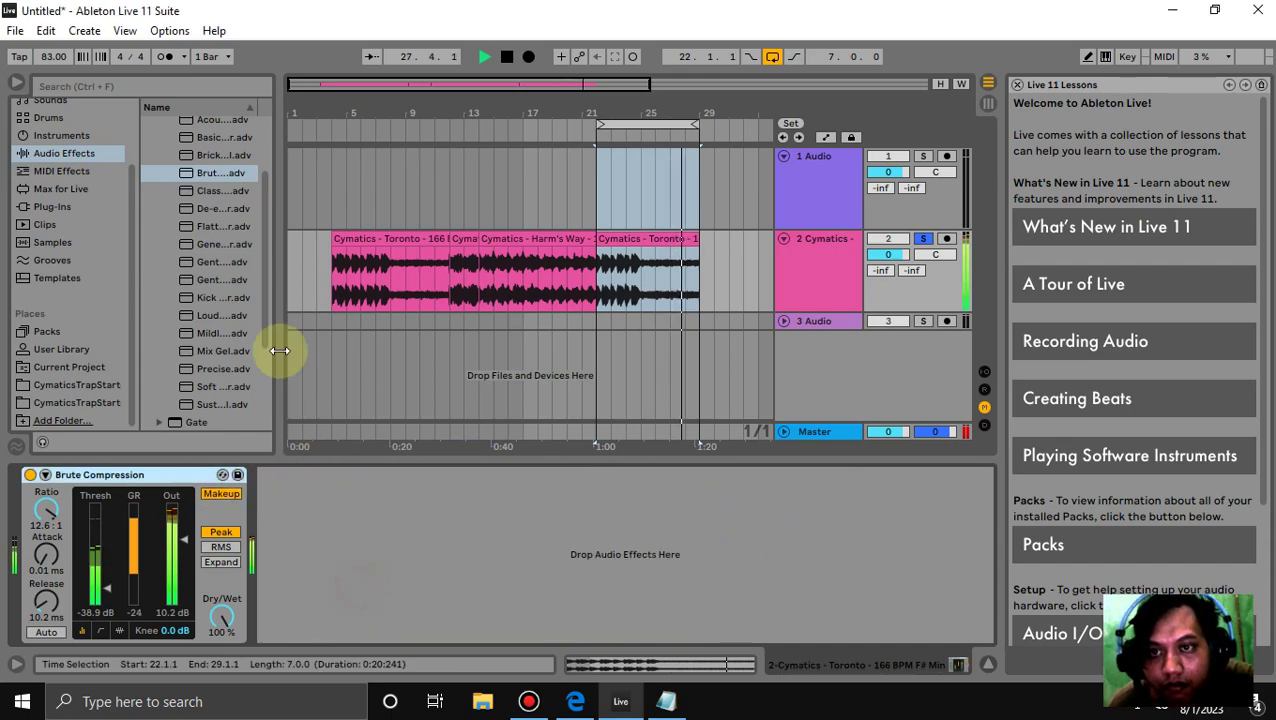
# Add a Limiter after Brute Compression on the Cymatics track and set its gain to -1.30 dB.
pyautogui.scroll(2, 221, 141)
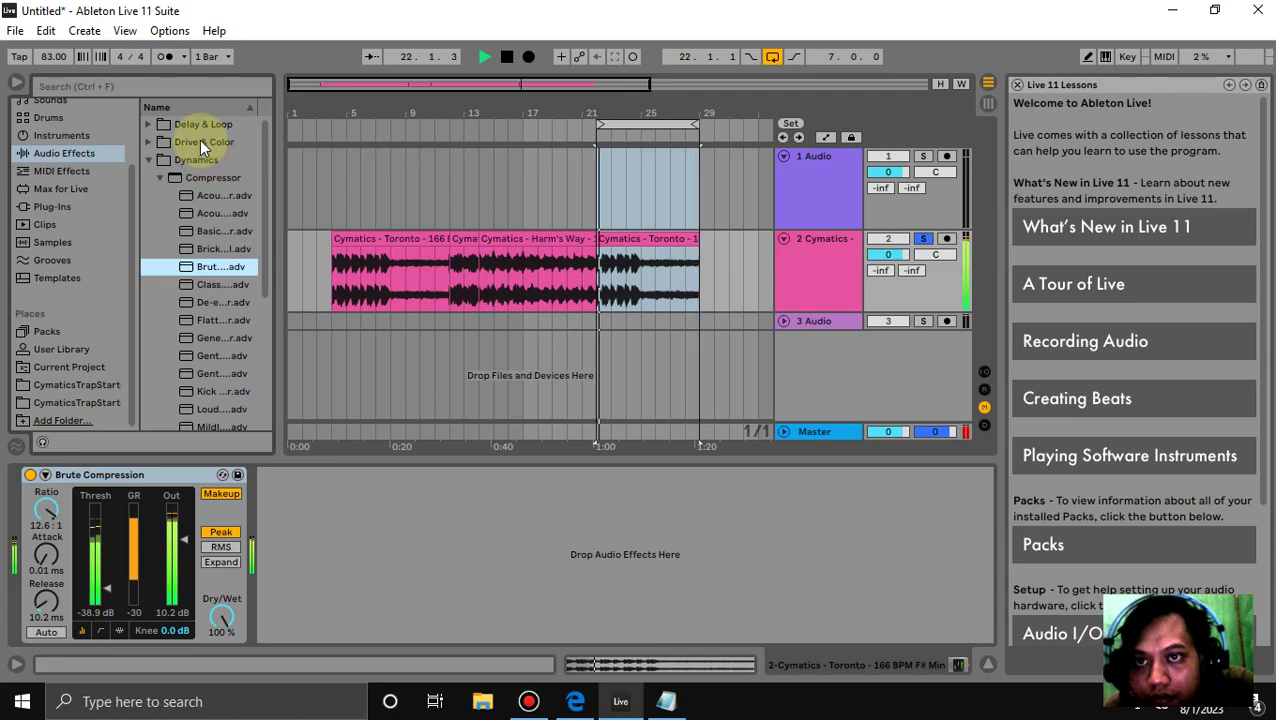
pyautogui.scroll(-5, 216, 263)
pyautogui.scroll(-2, 226, 283)
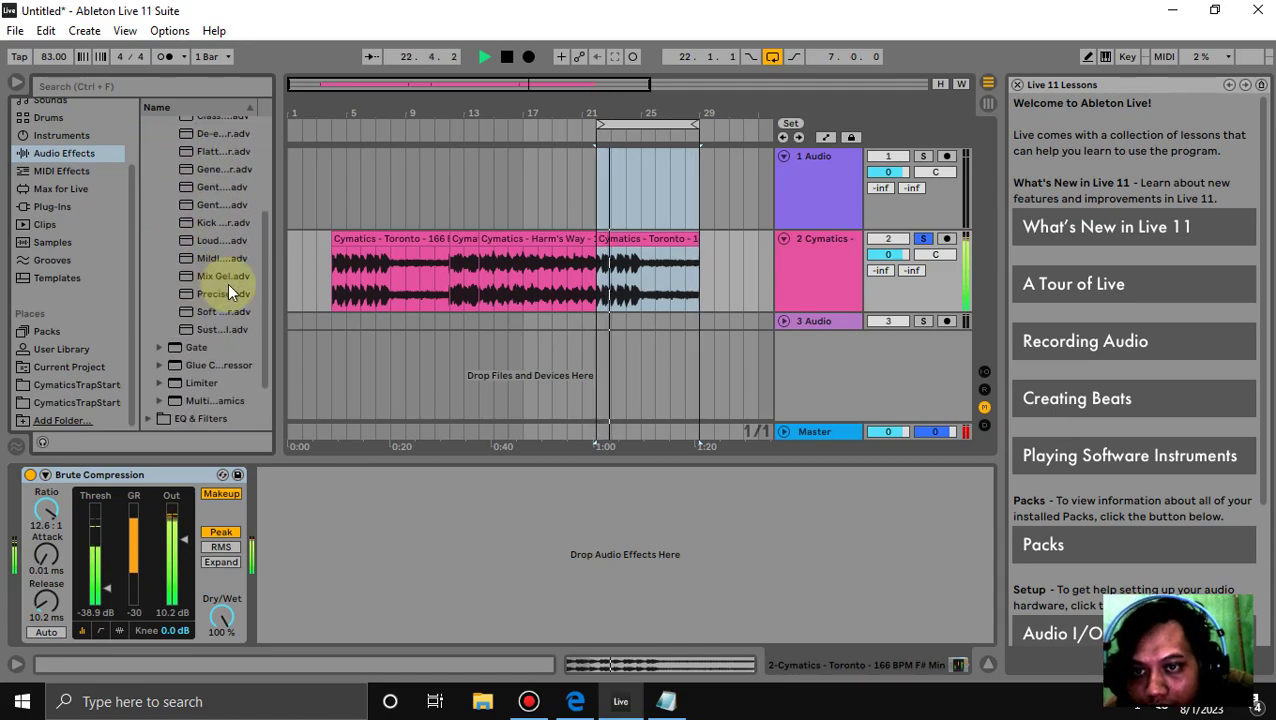
pyautogui.doubleClick(176, 363)
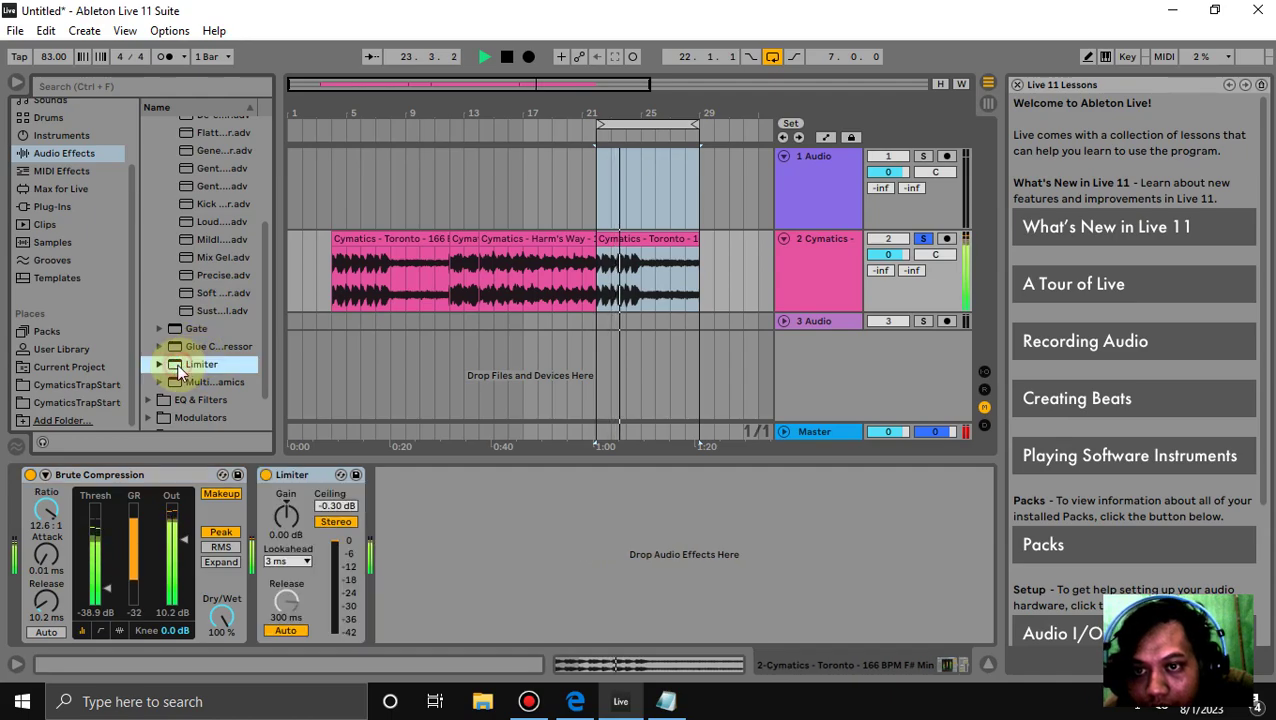
pyautogui.moveTo(286, 520); pyautogui.dragTo(286, 498)
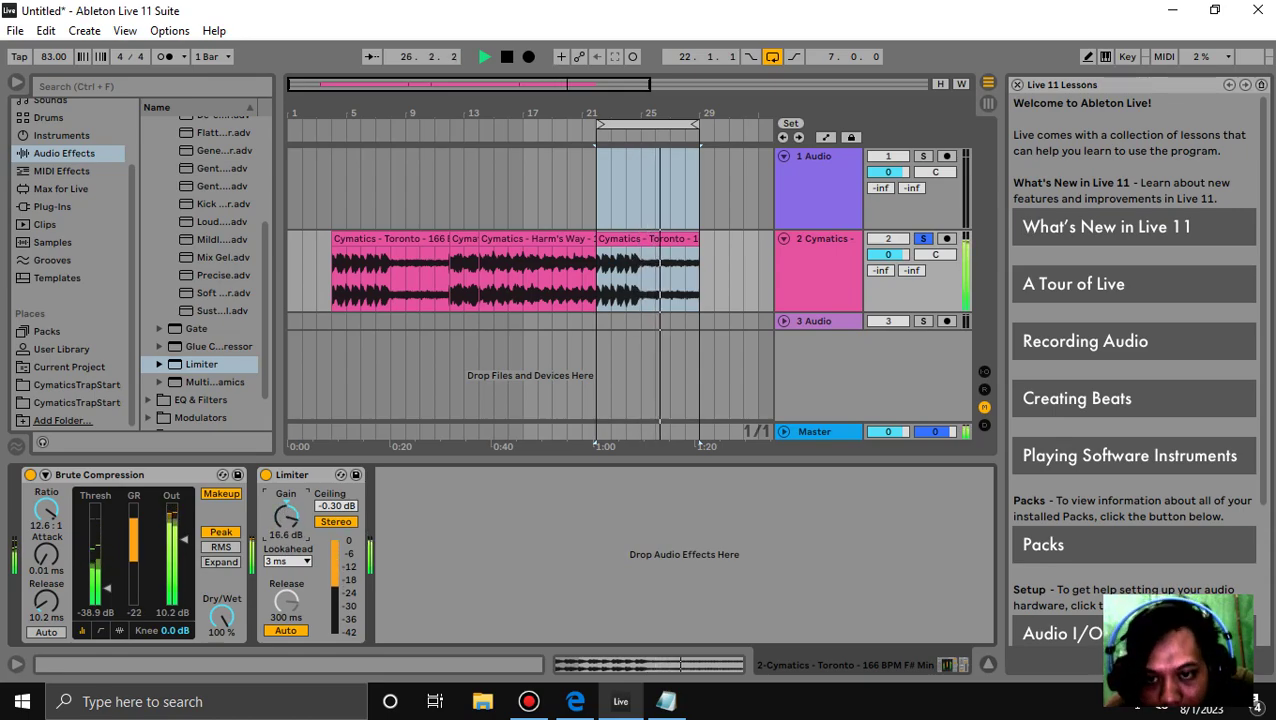
pyautogui.moveTo(286, 500); pyautogui.dragTo(286, 530)
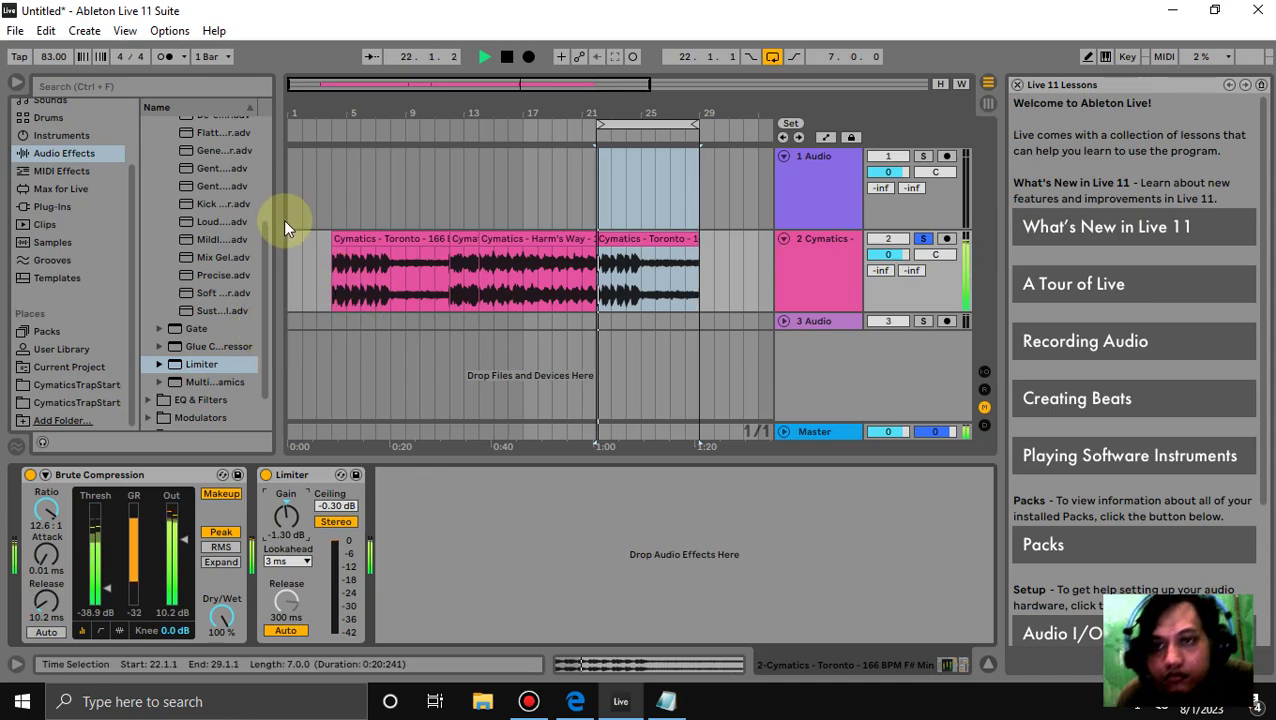
# Add the Kick Reducer compressor preset after the Limiter and set its ratio to 2.33:1.
pyautogui.click(206, 203)
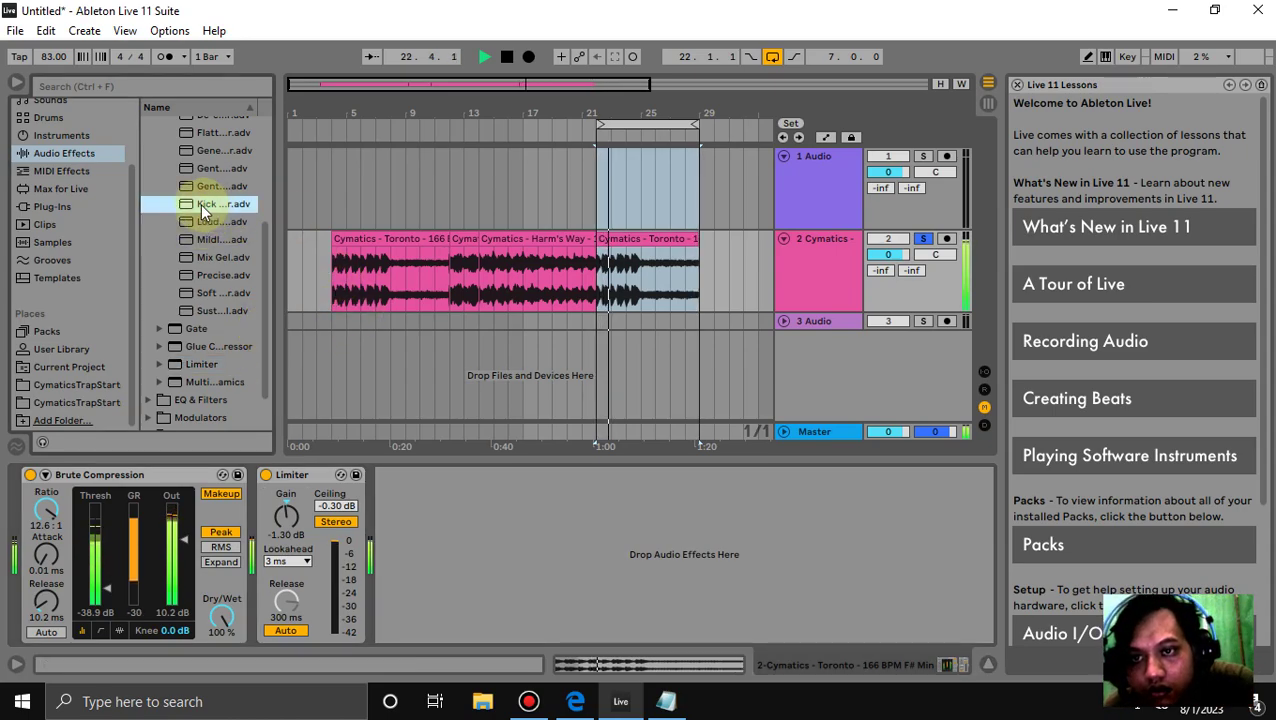
pyautogui.doubleClick(206, 203)
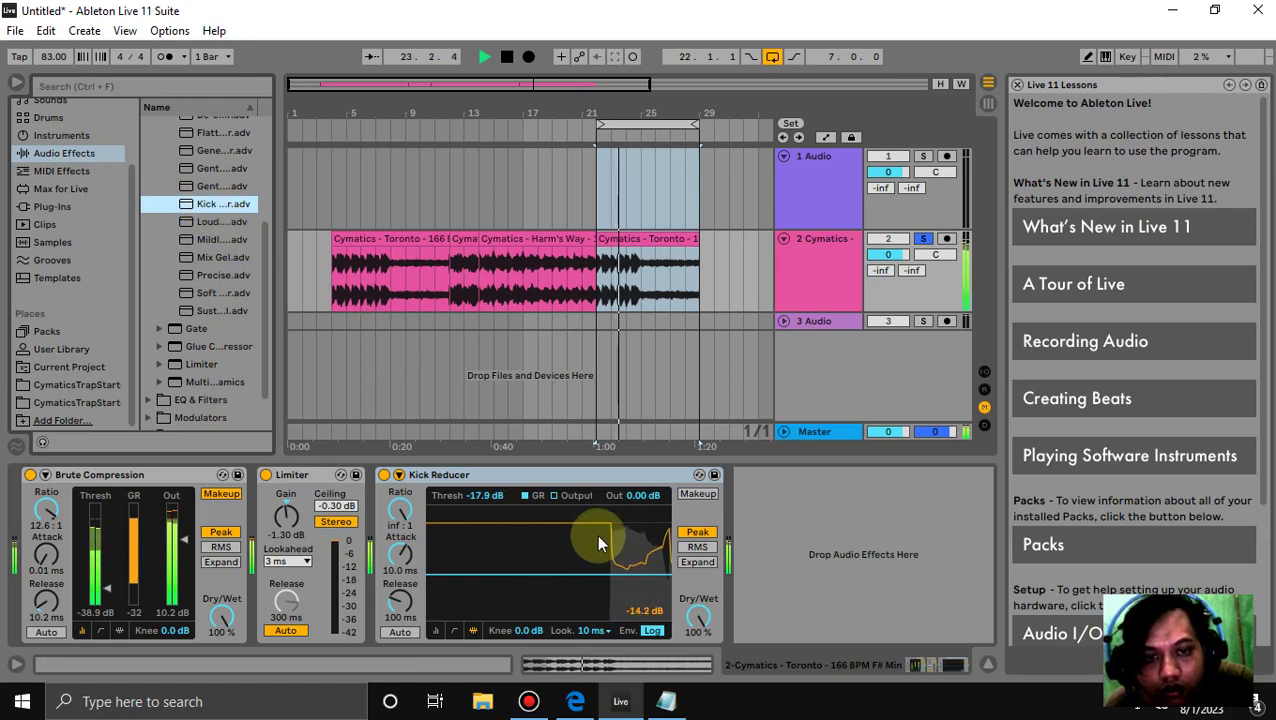
pyautogui.click(615, 557)
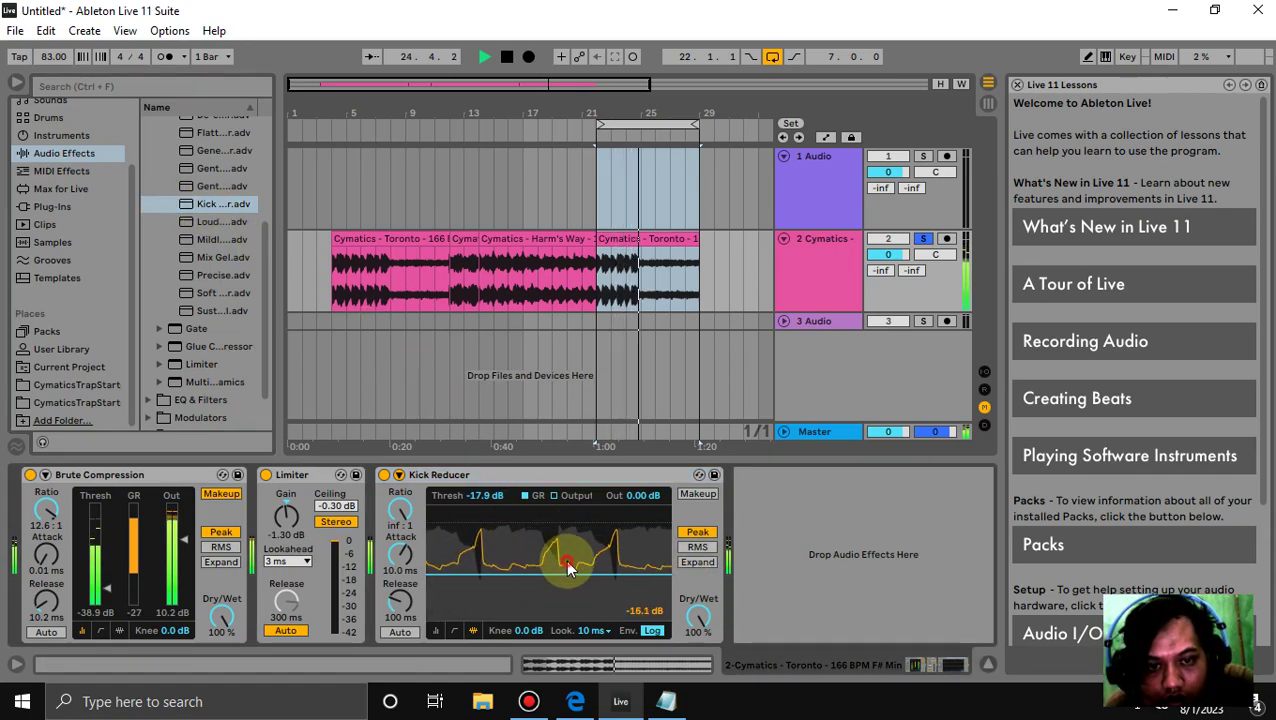
pyautogui.click(590, 572)
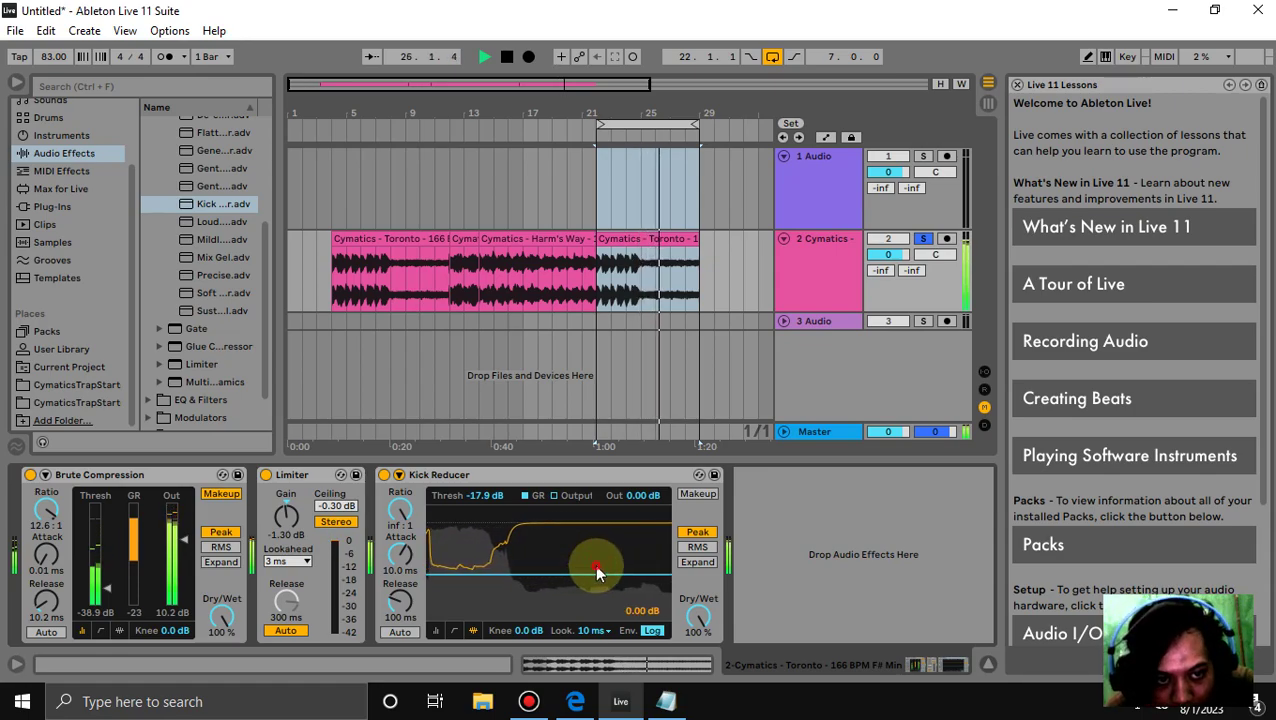
pyautogui.rightClick(593, 555)
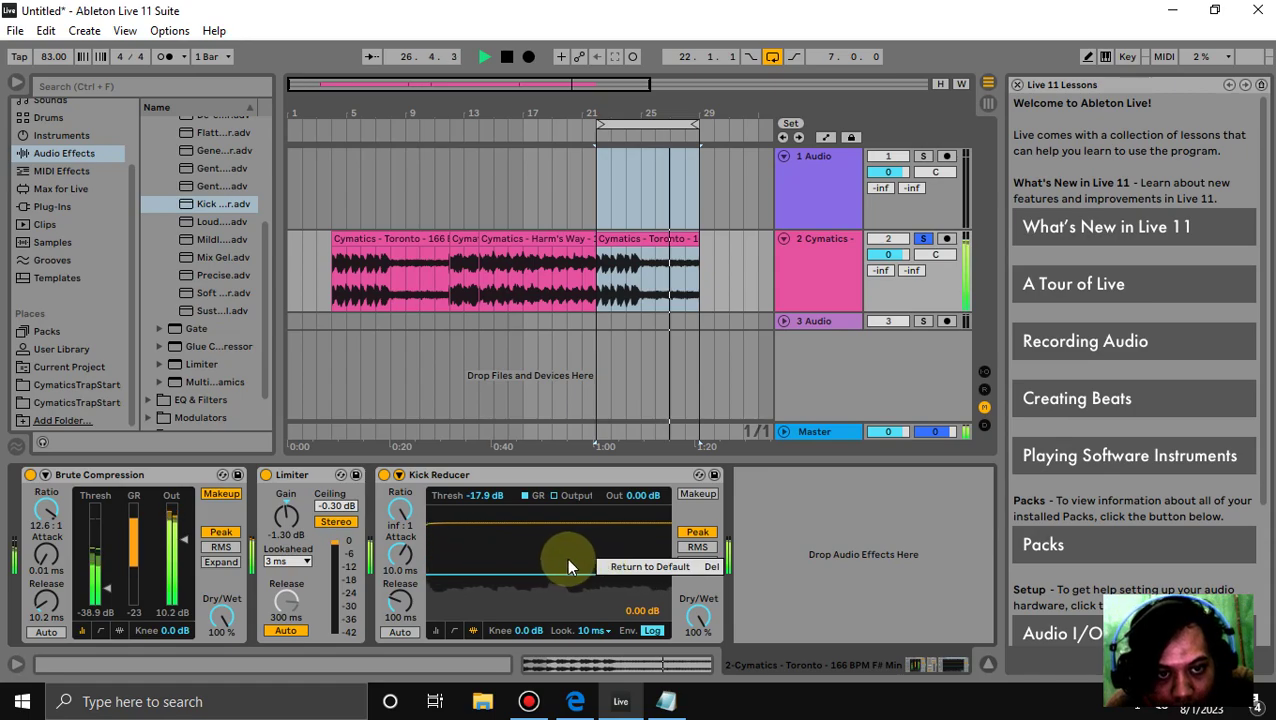
pyautogui.click(566, 557)
pyautogui.click(400, 512)
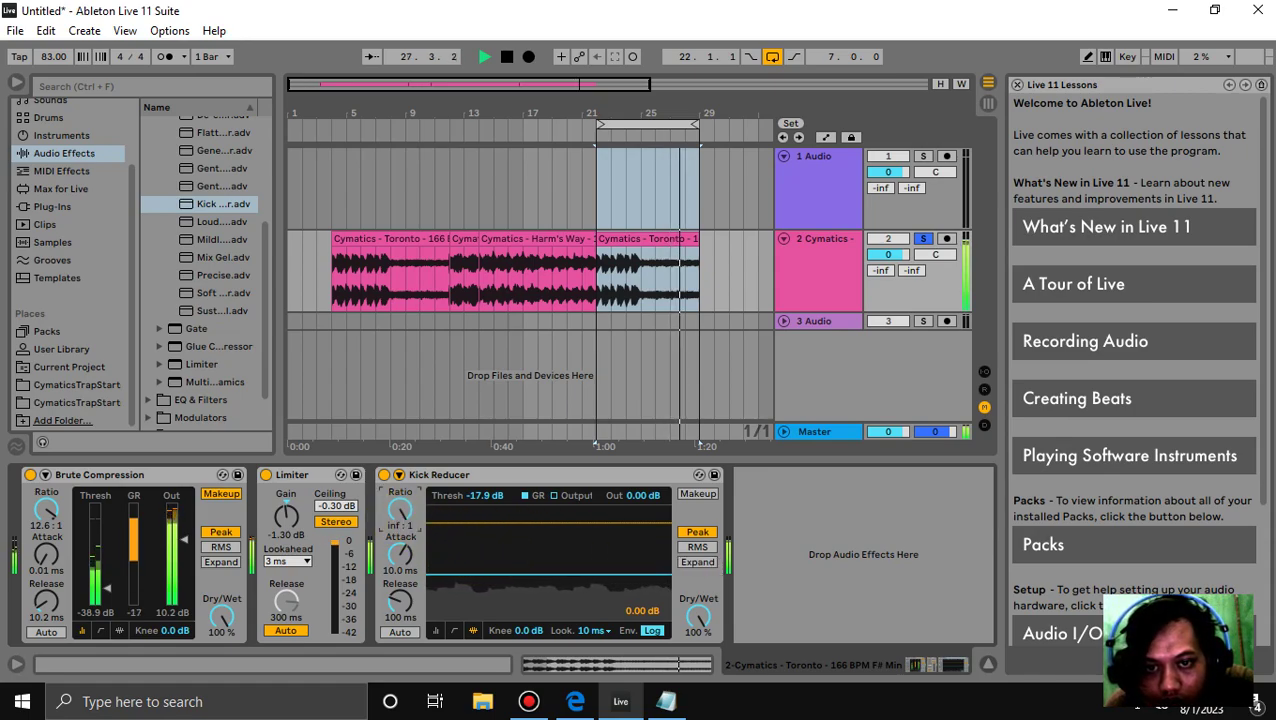
pyautogui.moveTo(400, 512)
pyautogui.mouseDown()
pyautogui.moveTo(400, 540)
pyautogui.moveTo(400, 525)
pyautogui.mouseUp()
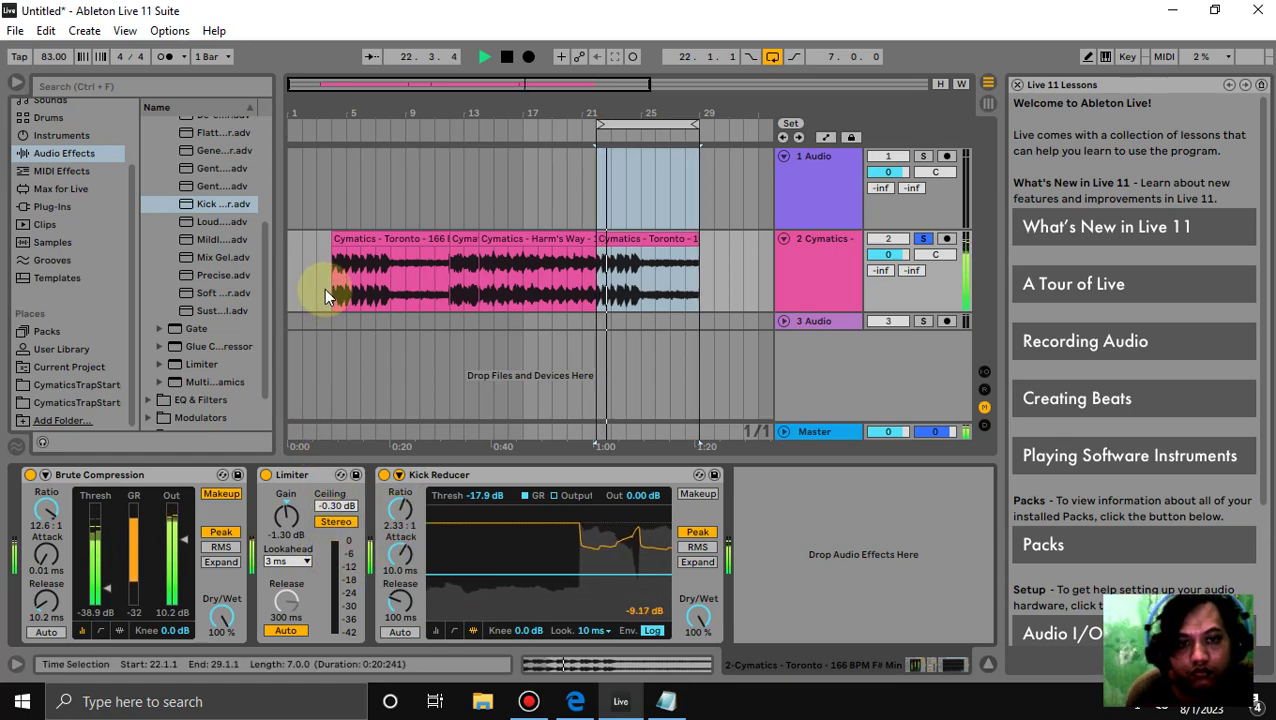
# Add the Beat Repeat effect from the Delay & Loop category after Kick Reducer on the Cymatics track.
pyautogui.scroll(3, 222, 174)
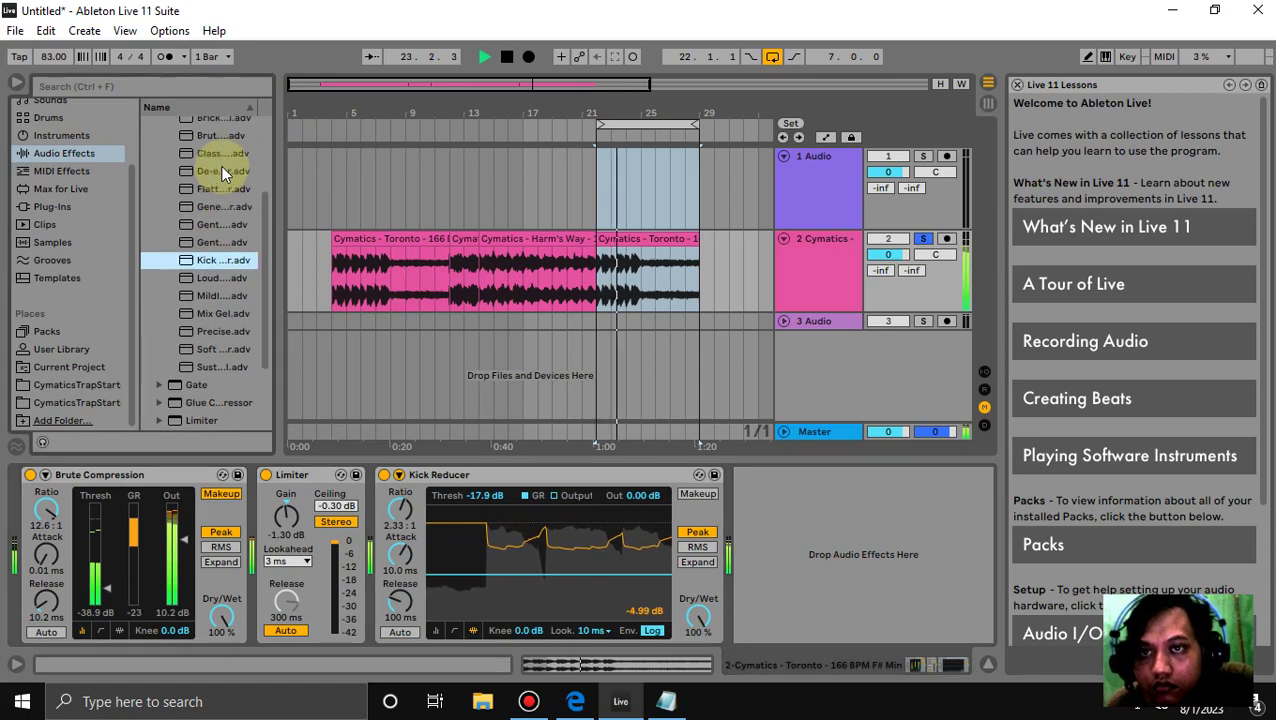
pyautogui.scroll(2, 222, 174)
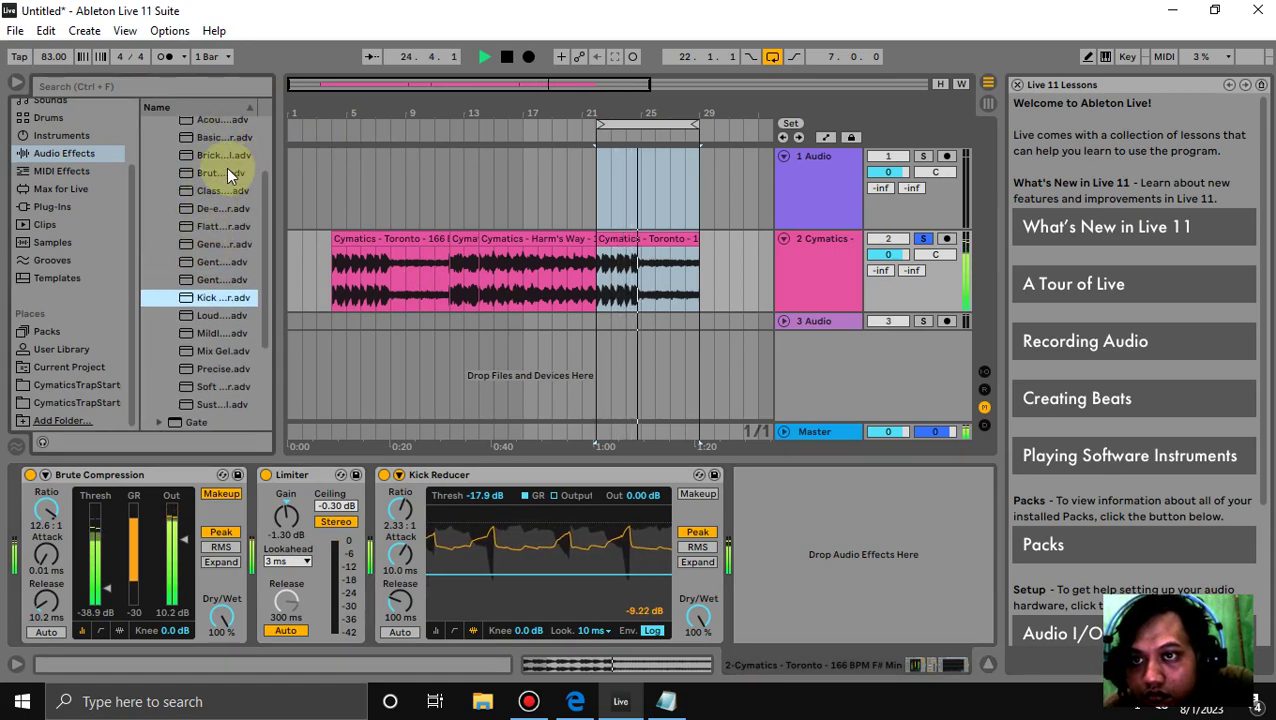
pyautogui.scroll(5, 149, 165)
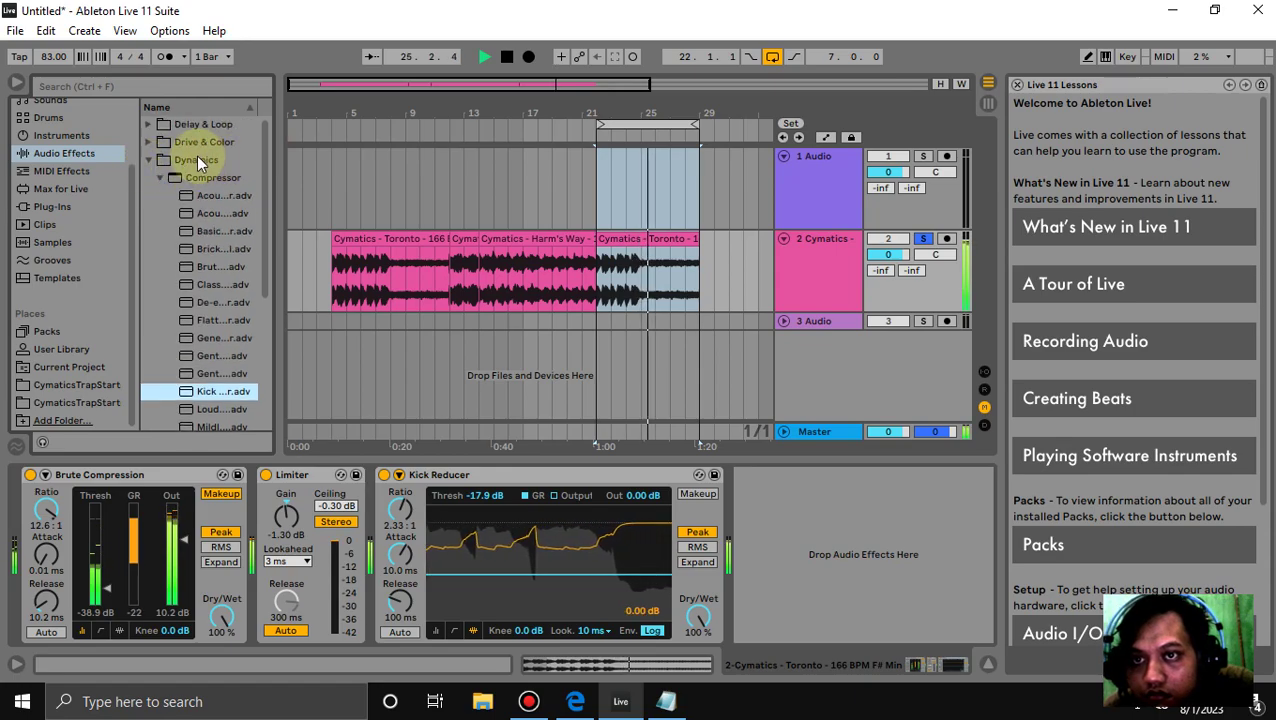
pyautogui.click(210, 124)
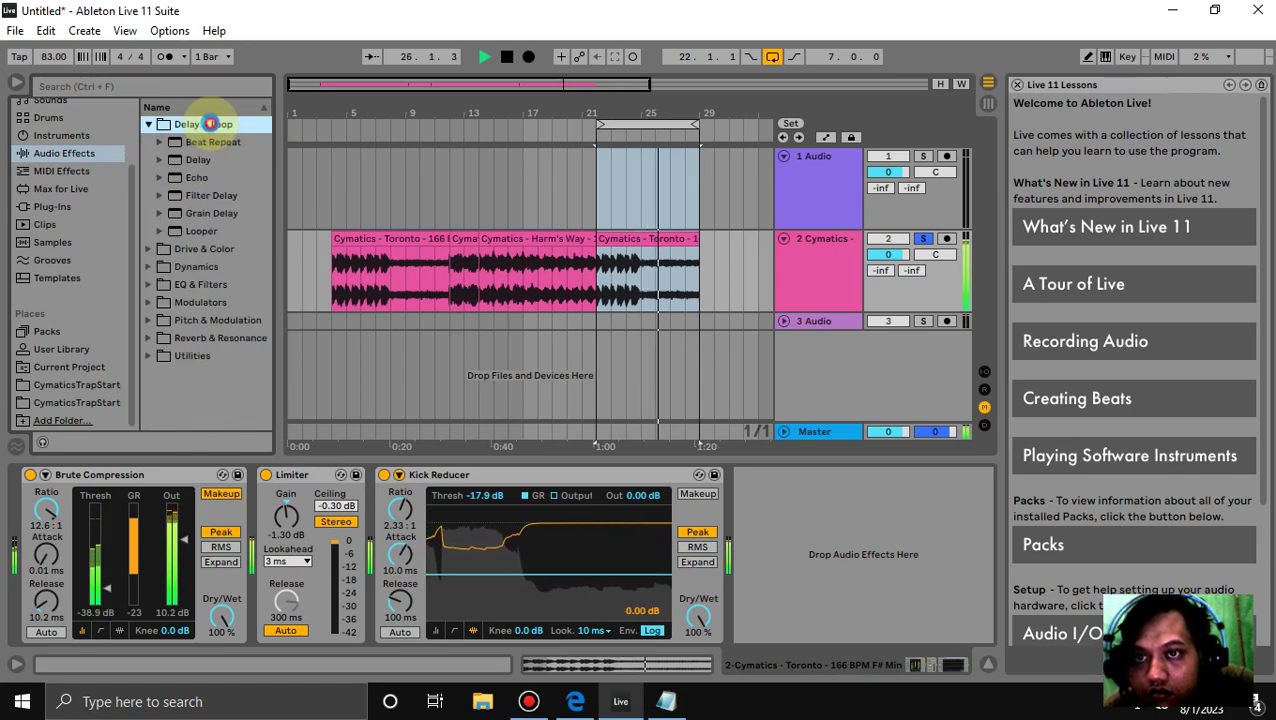
pyautogui.doubleClick(208, 142)
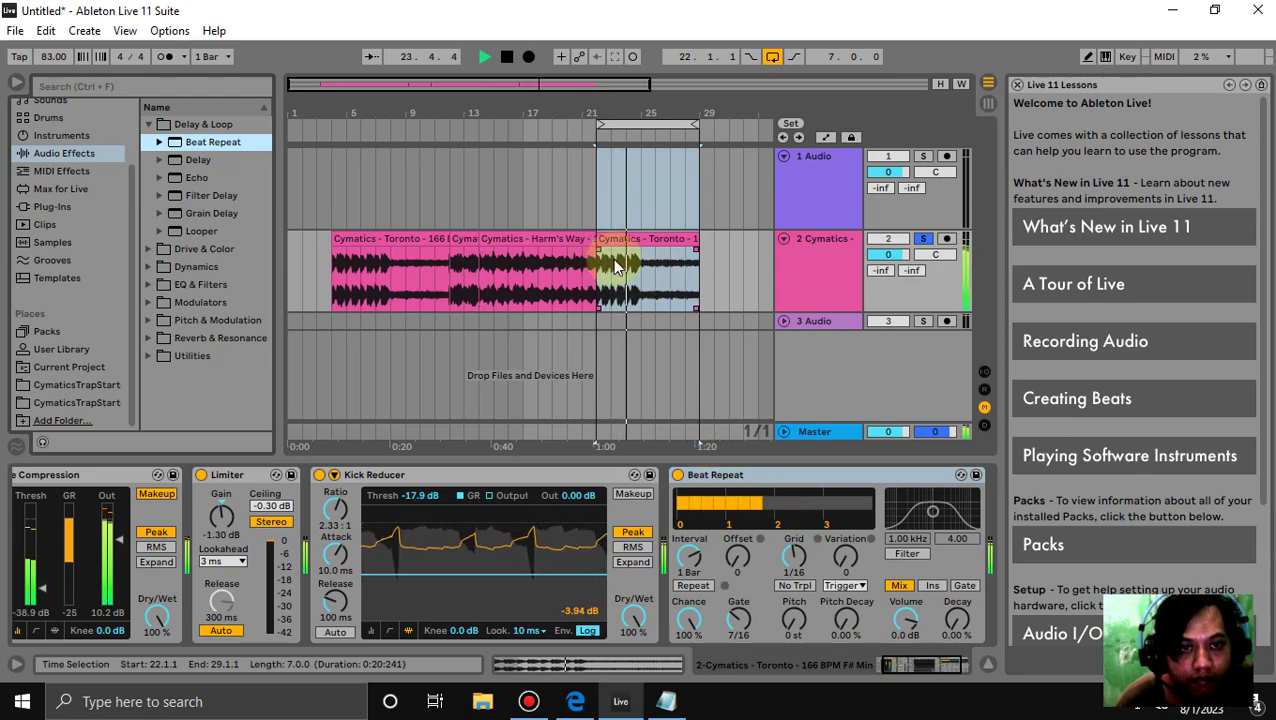
# Move the Beat Repeat device from the Cymatics track to the 3 Audio track.
pyautogui.click(711, 474)
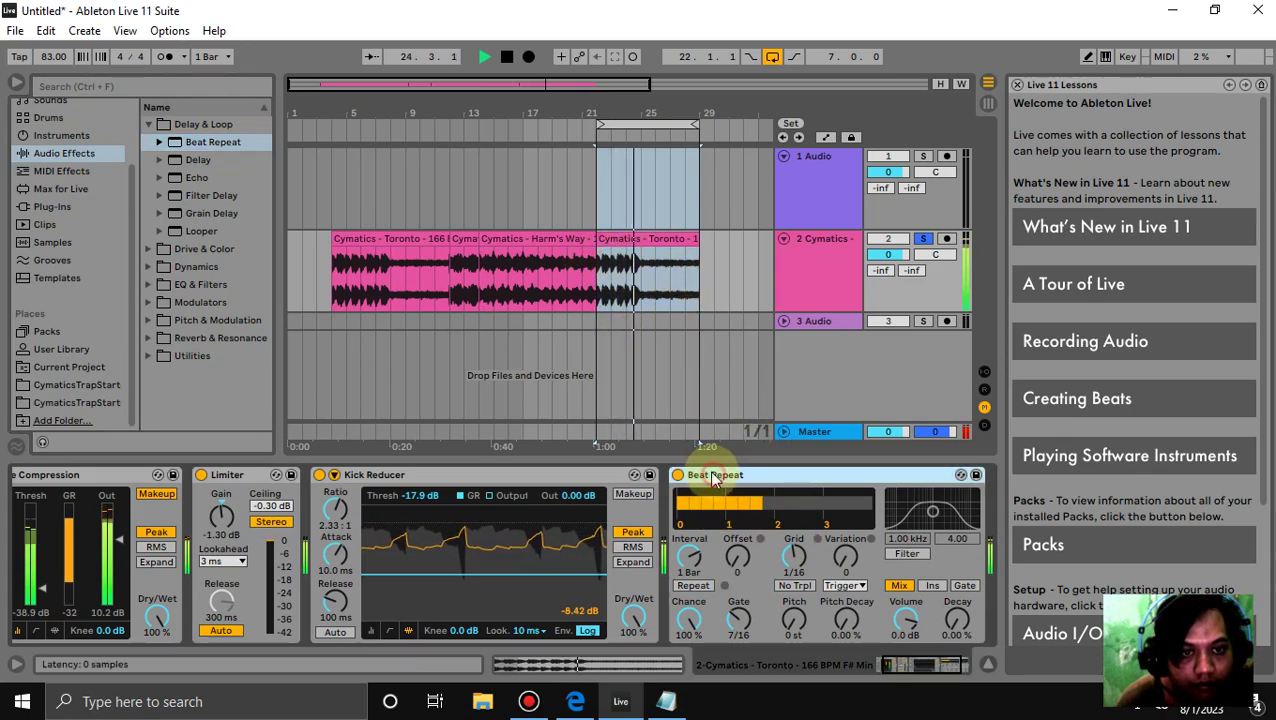
pyautogui.click(652, 316)
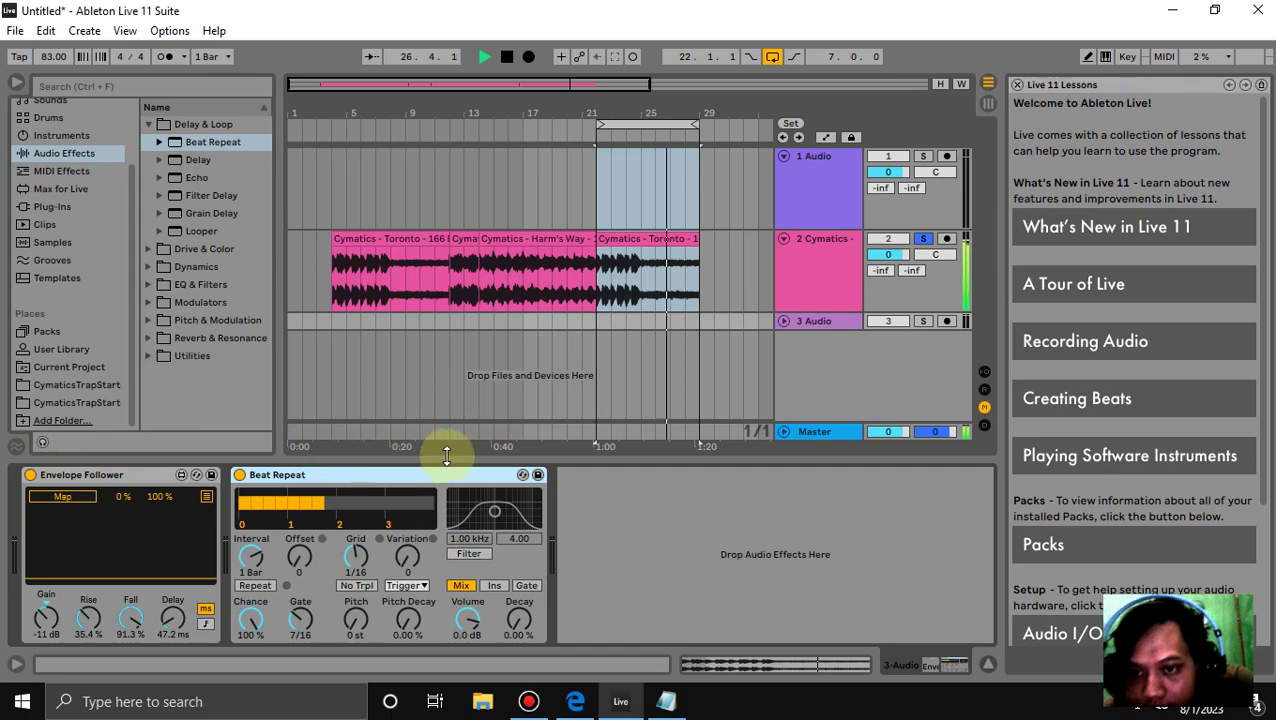
pyautogui.click(656, 321)
# Select bars 26 to 29 across the Cymatics and 3 Audio tracks and add Beat Repeat to the Cymatics track again.
pyautogui.moveTo(656, 319); pyautogui.dragTo(702, 291)
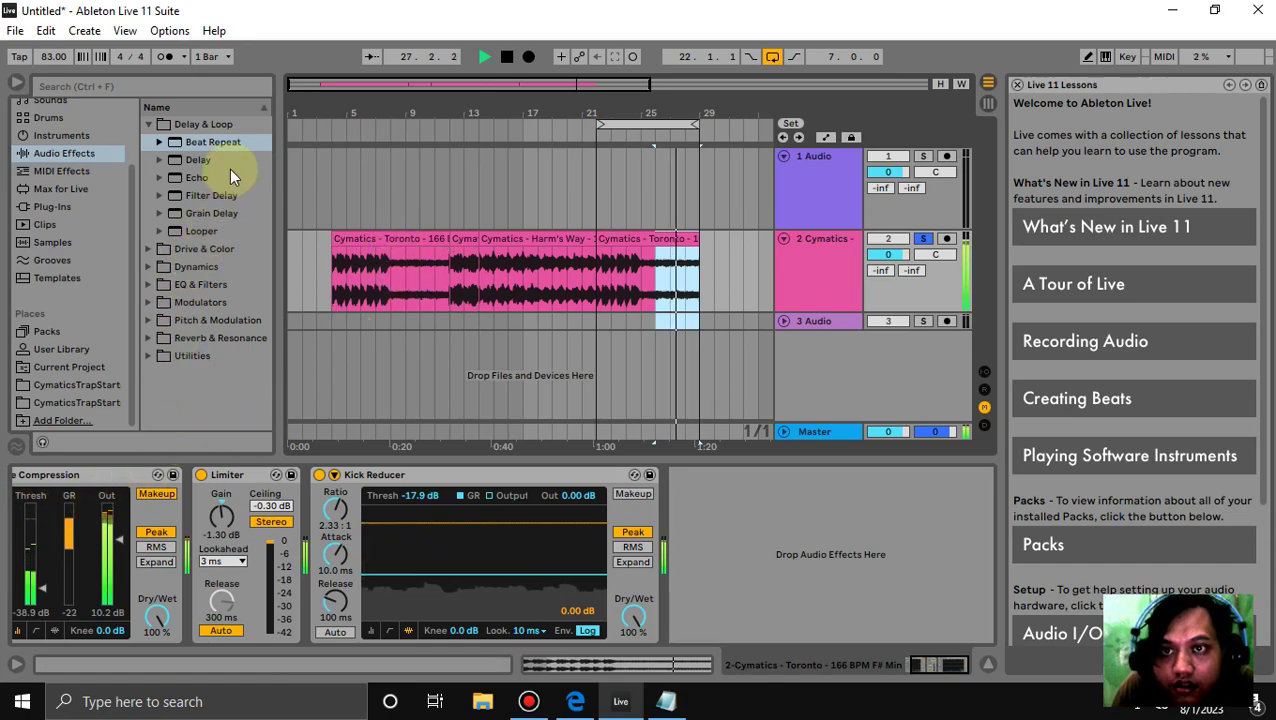
pyautogui.click(239, 140)
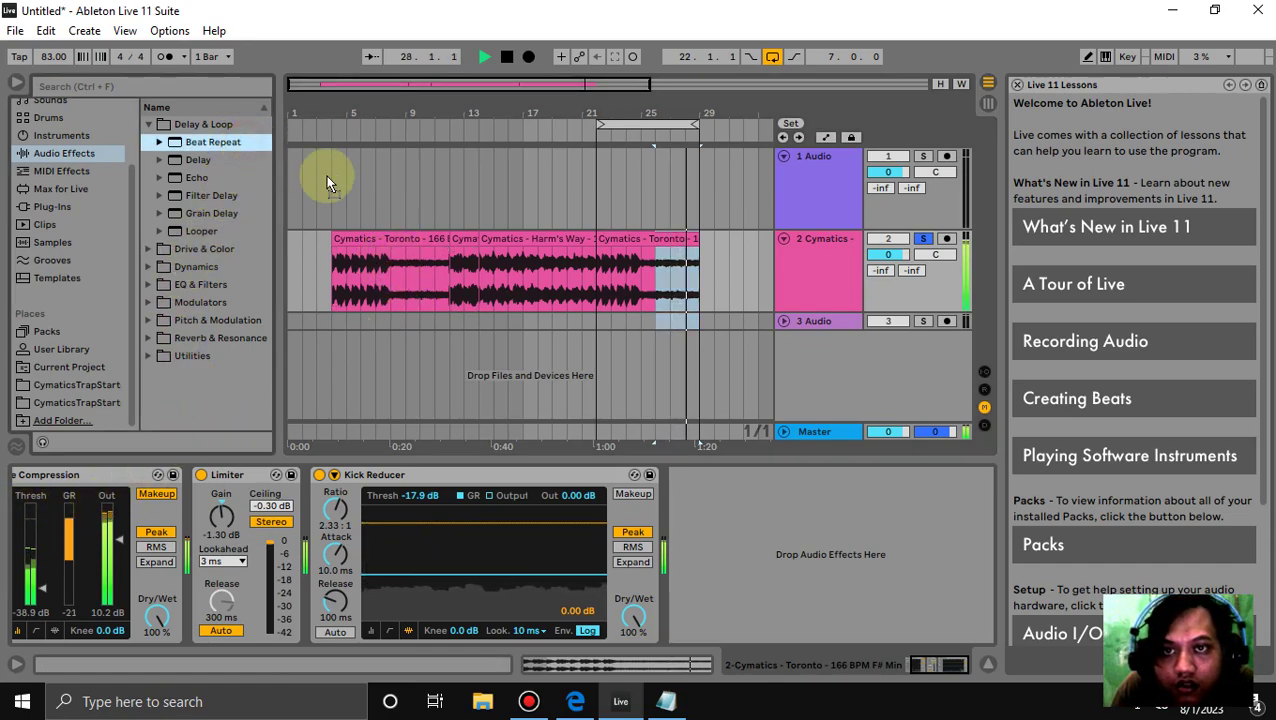
pyautogui.moveTo(669, 274); pyautogui.dragTo(673, 274)
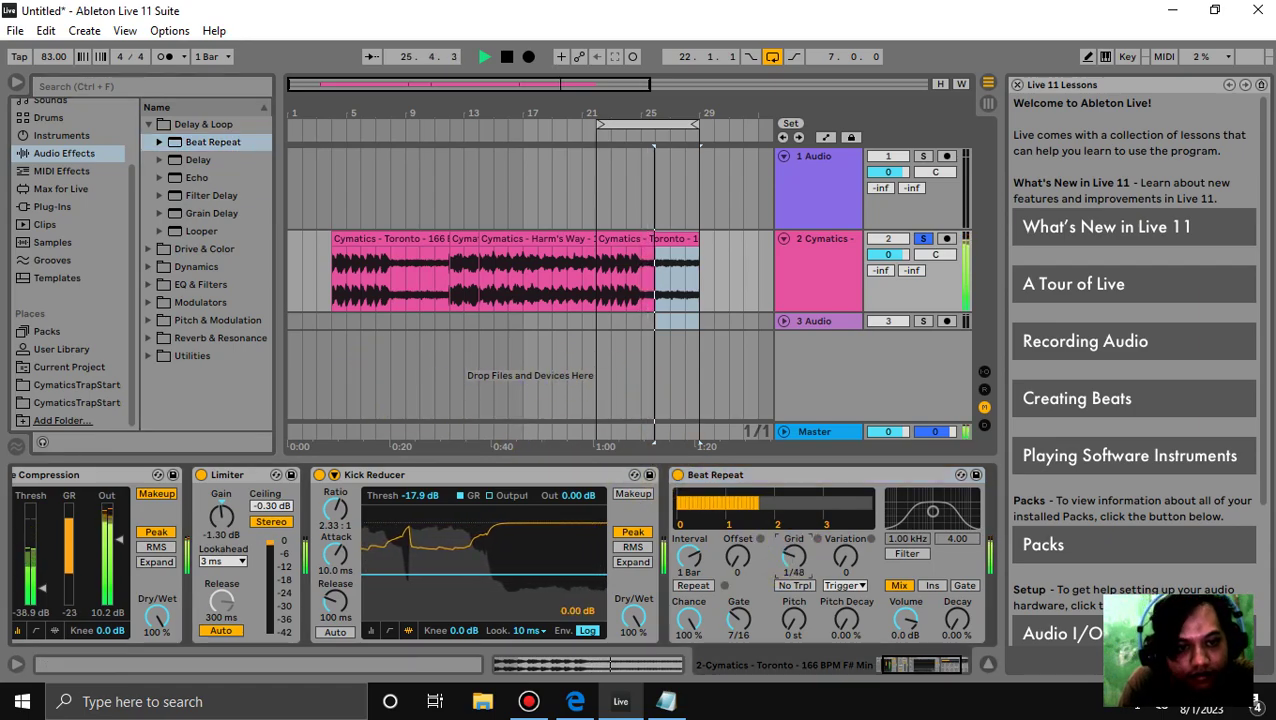
# Set Beat Repeat's grid to 1/16 and its offset to 9/16.
pyautogui.moveTo(795, 562); pyautogui.dragTo(737, 540)
pyautogui.click(737, 557)
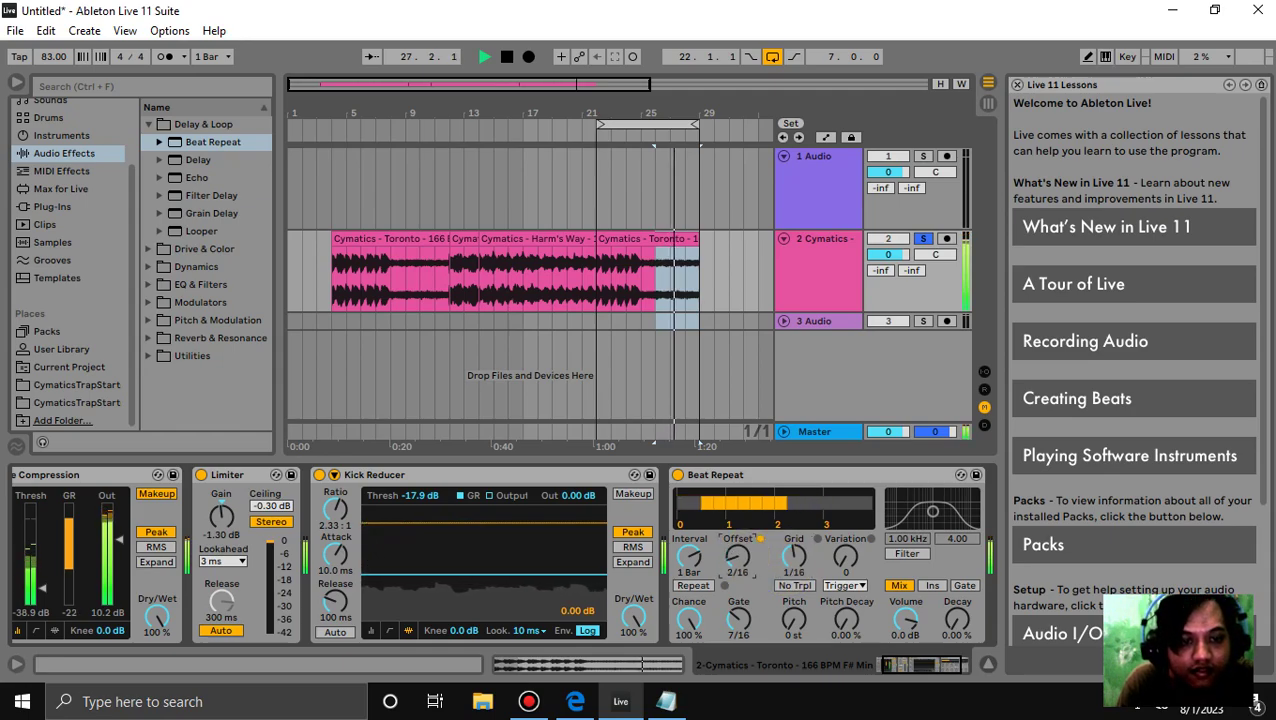
pyautogui.click(742, 563)
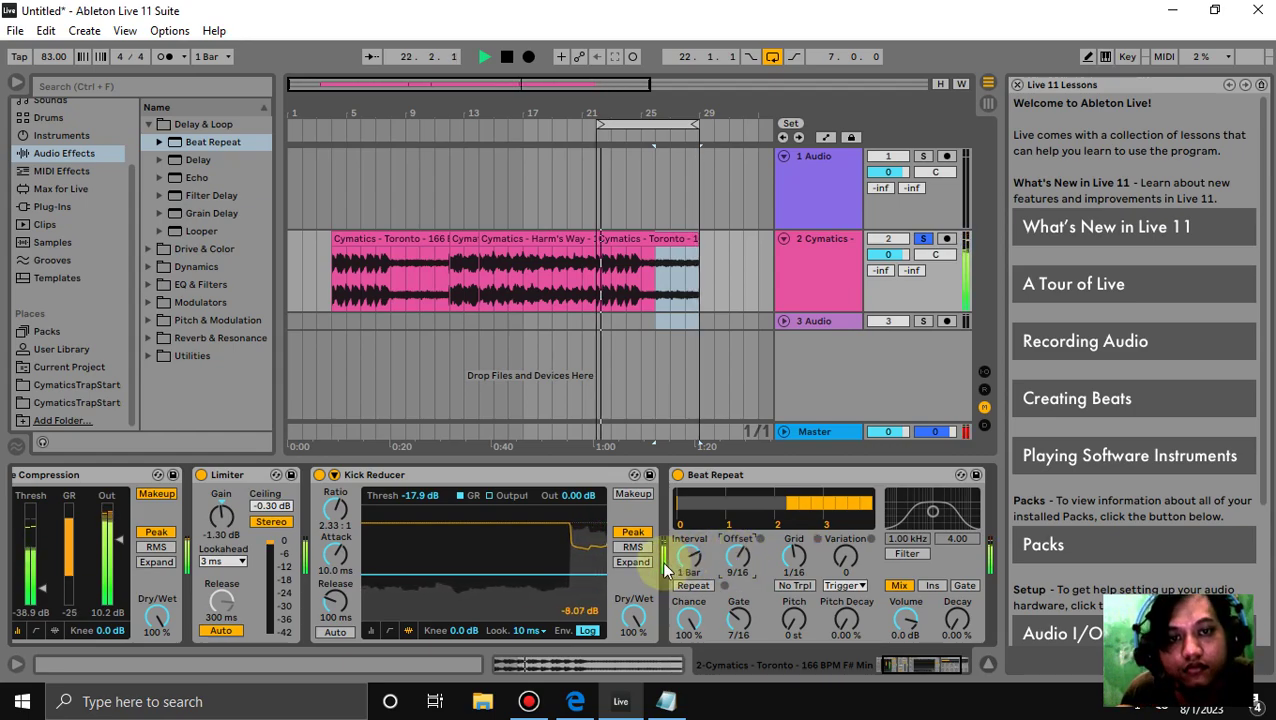
# Stop playback and turn off the arrangement loop over bars 22 to 29.
pyautogui.click(506, 56)
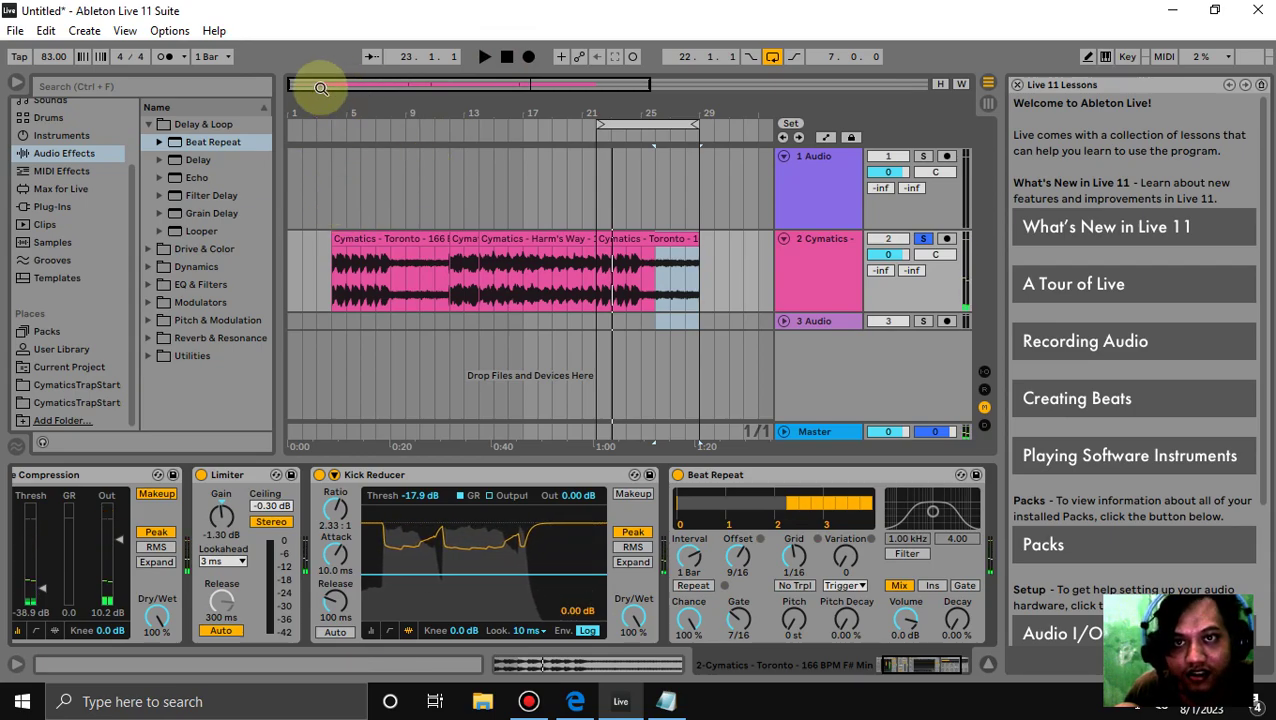
pyautogui.click(320, 86)
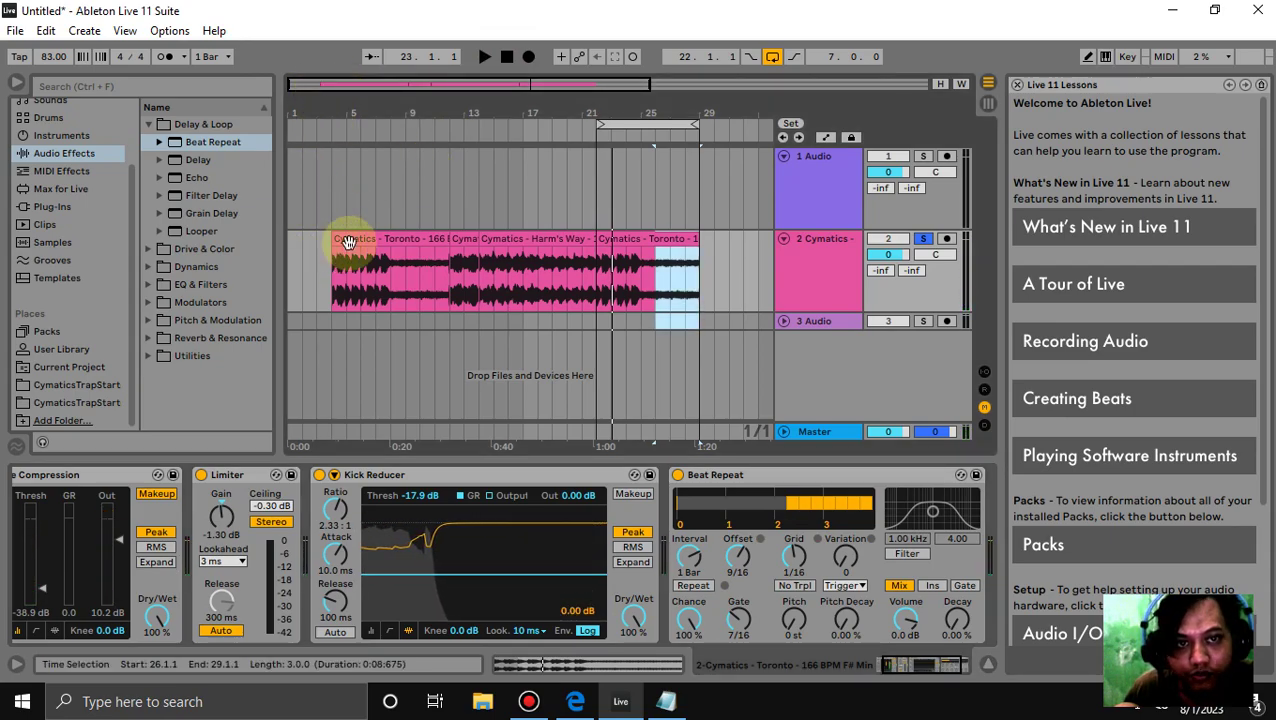
pyautogui.rightClick(661, 123)
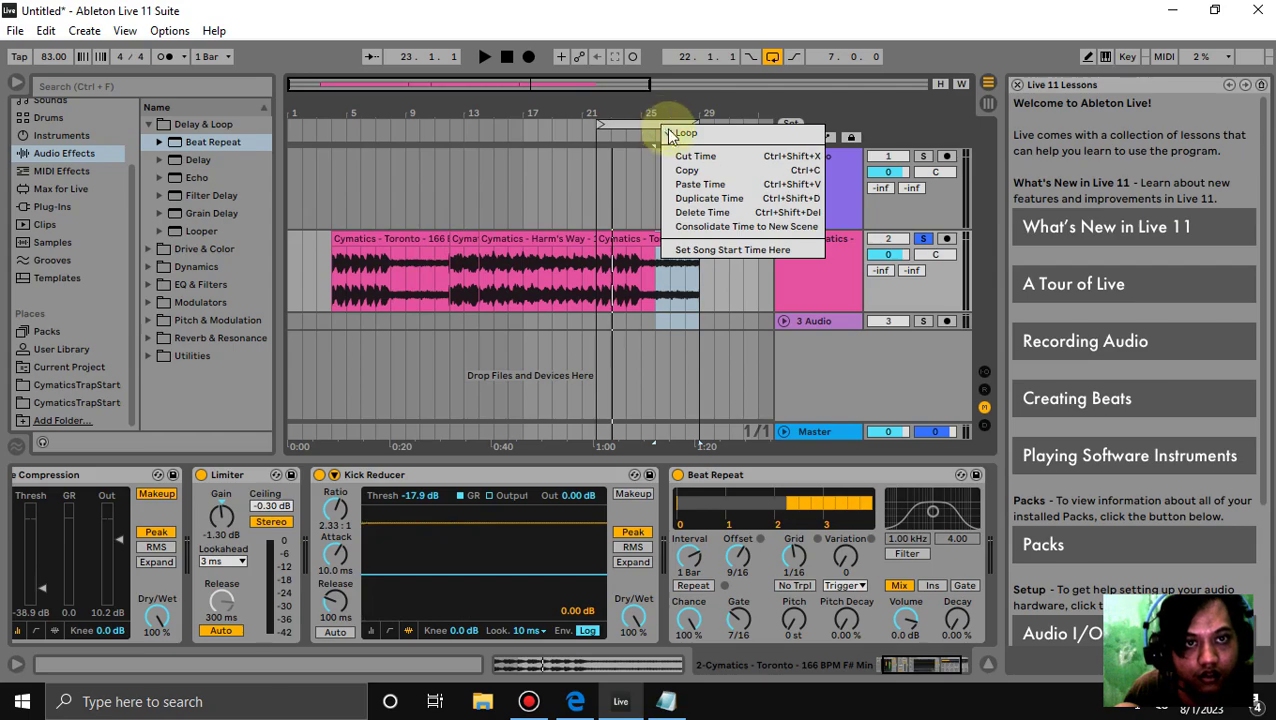
pyautogui.click(672, 134)
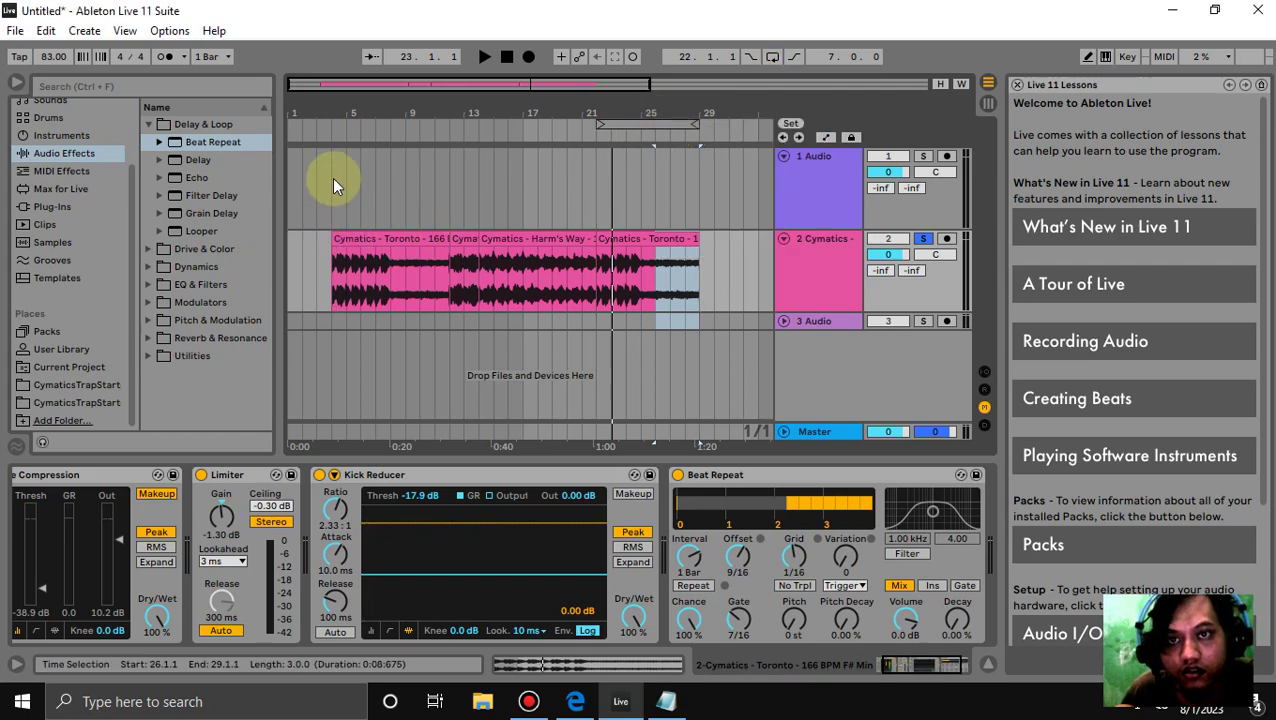
# Play the arrangement from just before the first clip on the Cymatics track.
pyautogui.click(313, 240)
pyautogui.click(484, 58)
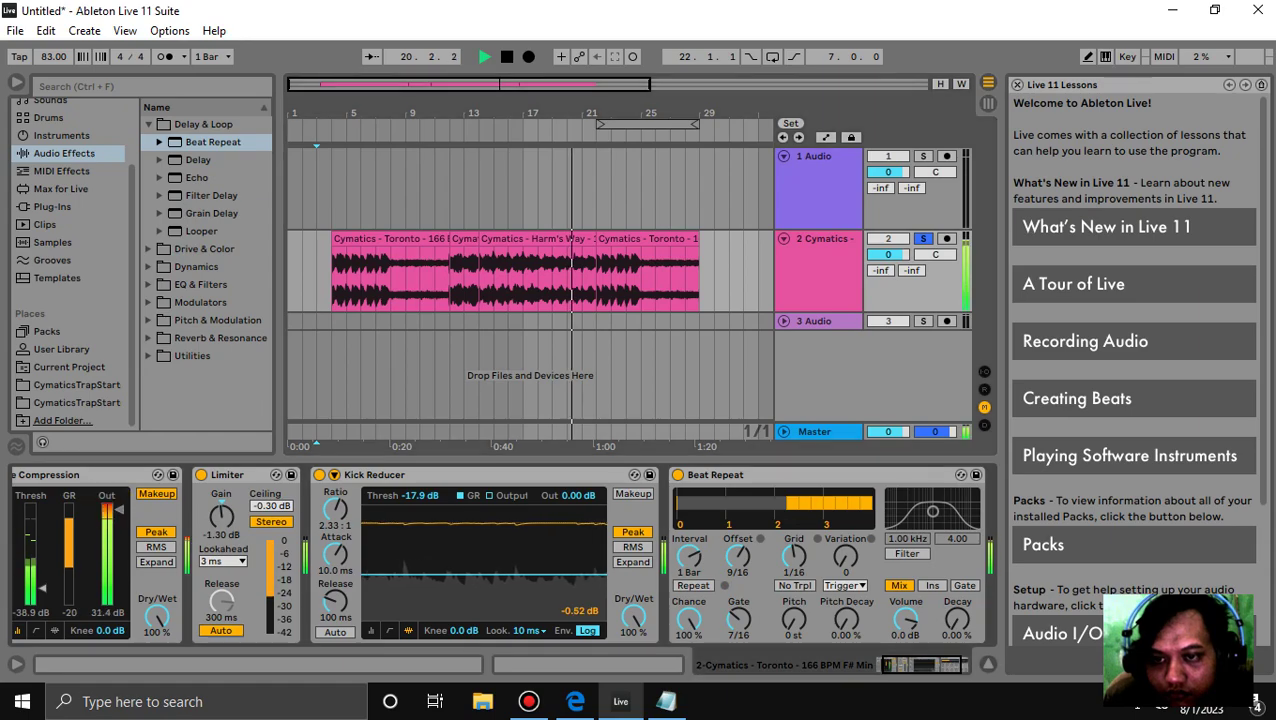
# Set the output gain of the compressor before the Limiter to 22.1 dB and stop playback.
pyautogui.moveTo(110, 515); pyautogui.dragTo(111, 520)
pyautogui.click(158, 532)
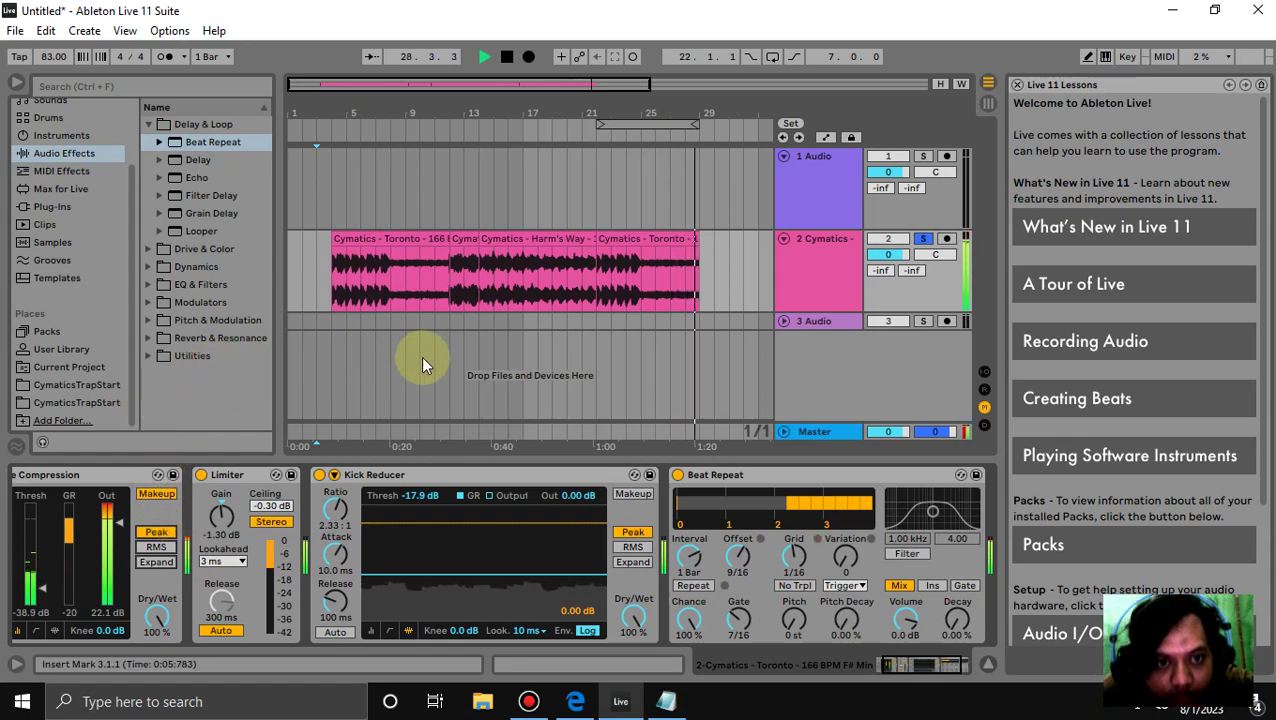
pyautogui.click(503, 57)
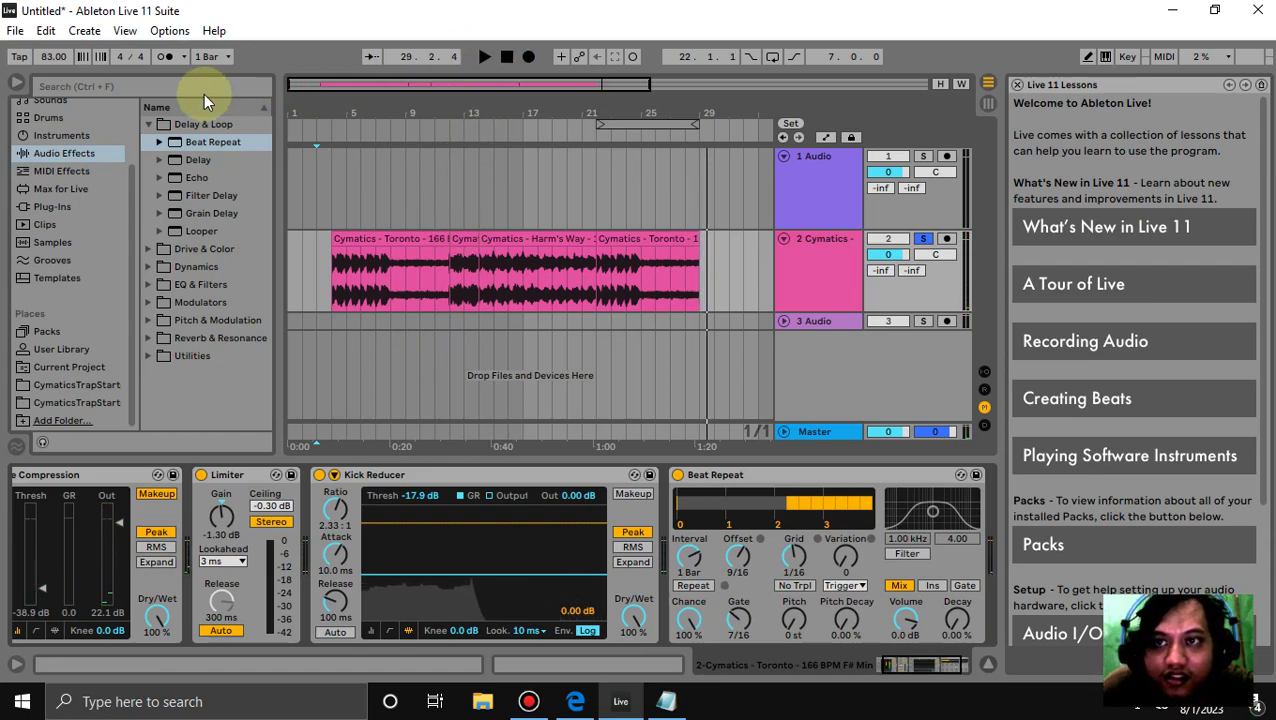
# Open the audio export settings and choose Master as the rendered track and WAV as the file type.
pyautogui.click(18, 31)
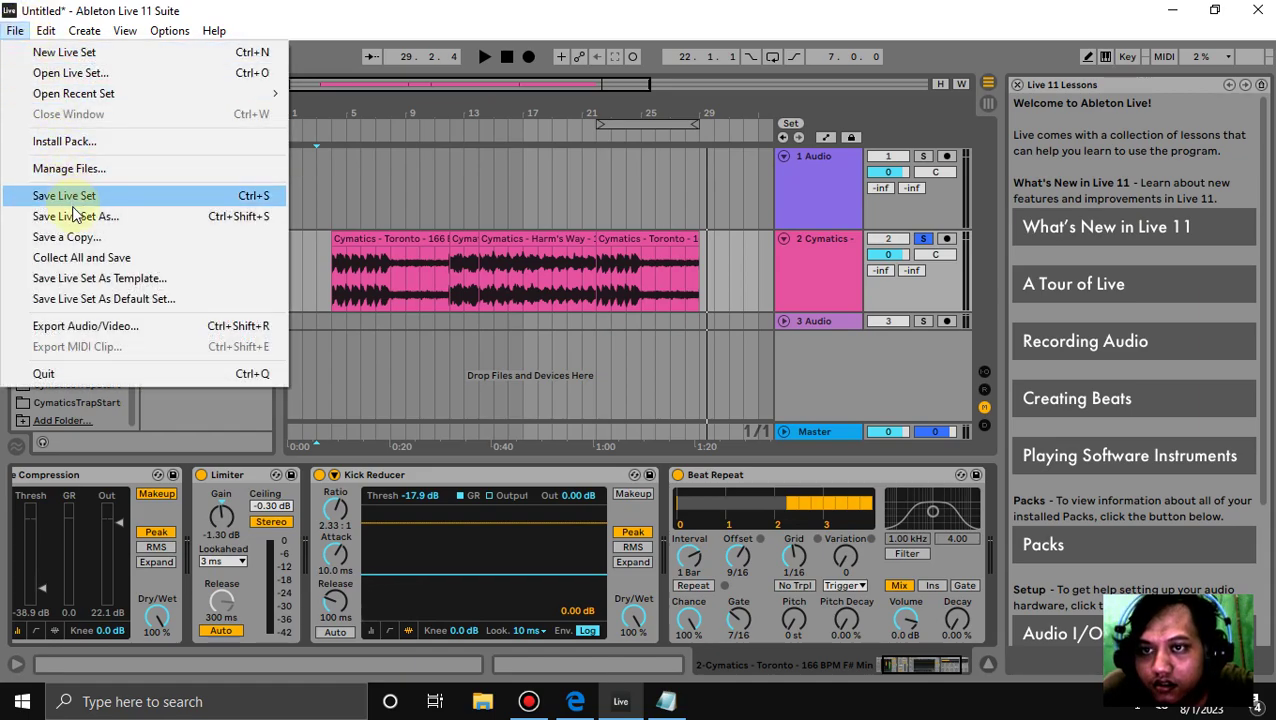
pyautogui.click(64, 324)
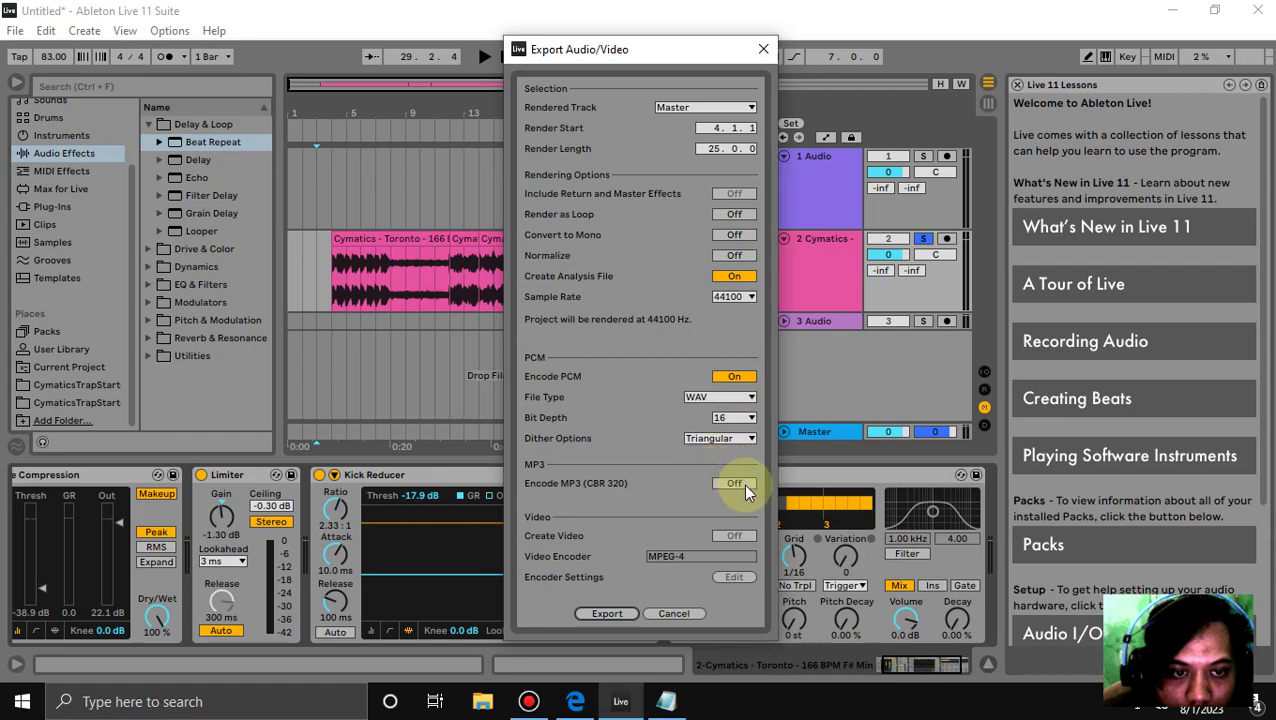
pyautogui.click(709, 400)
pyautogui.click(707, 408)
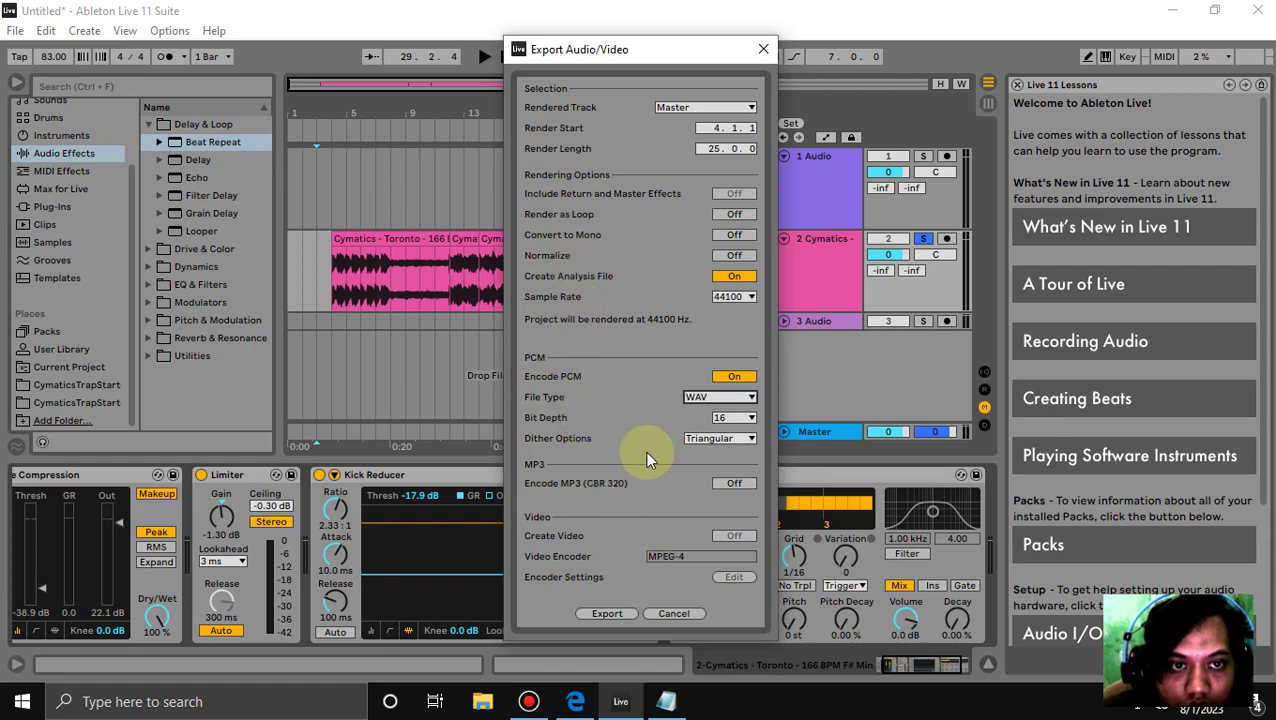
pyautogui.click(714, 108)
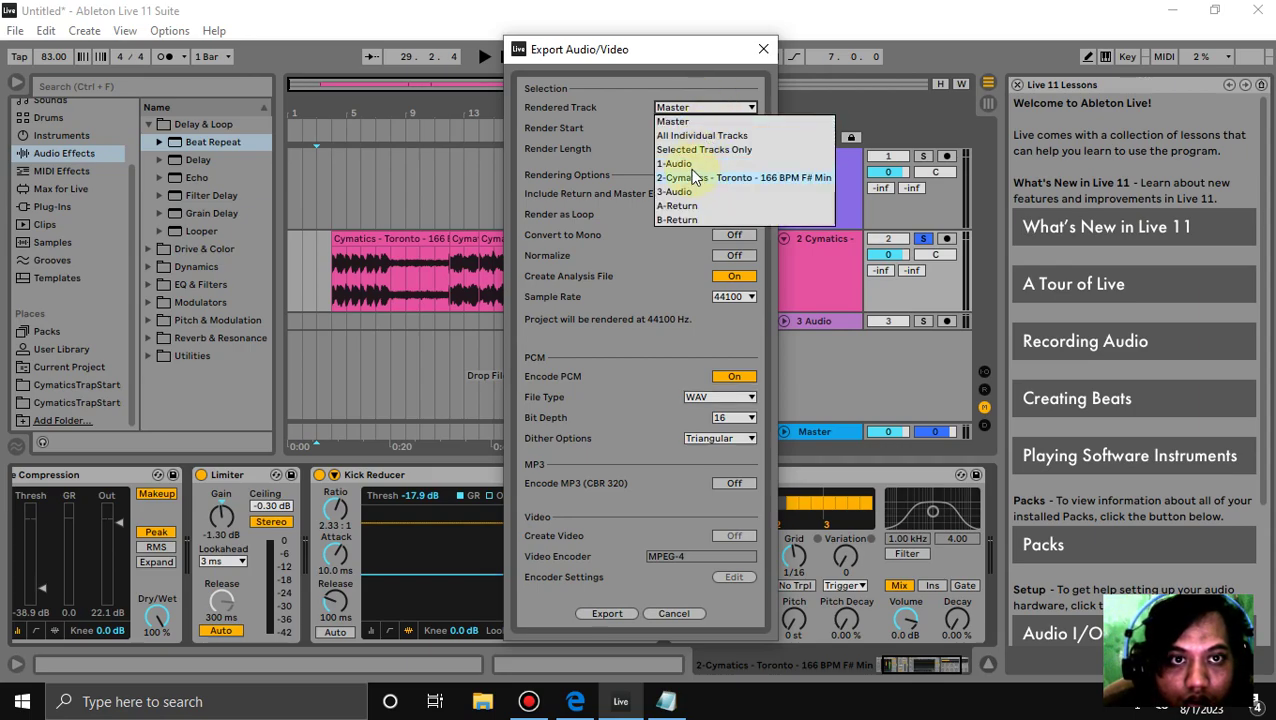
pyautogui.click(678, 121)
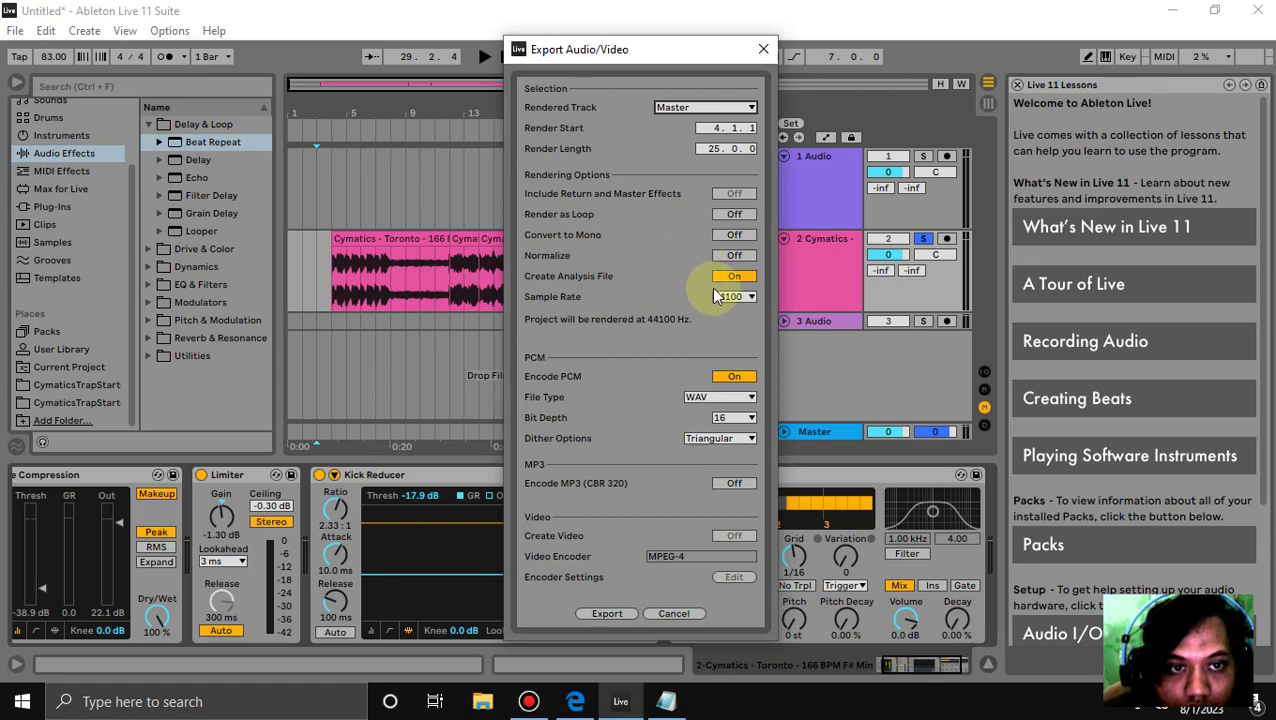
pyautogui.click(722, 400)
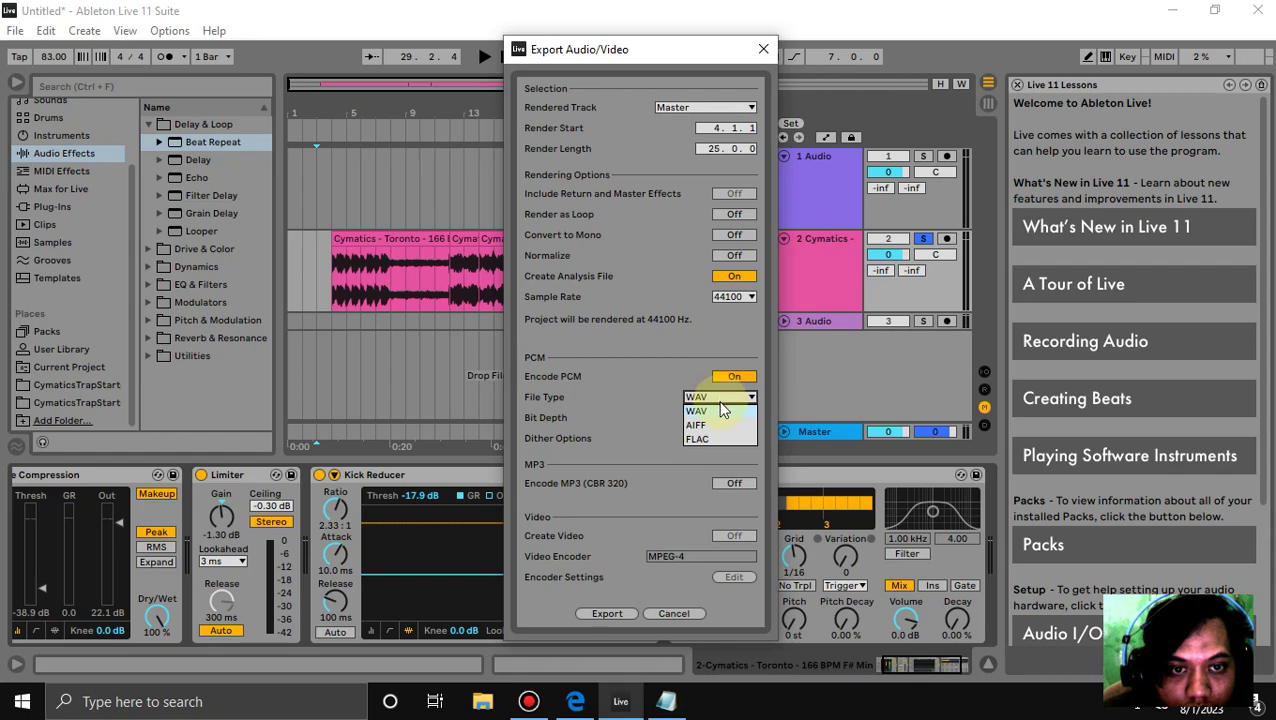
pyautogui.click(722, 410)
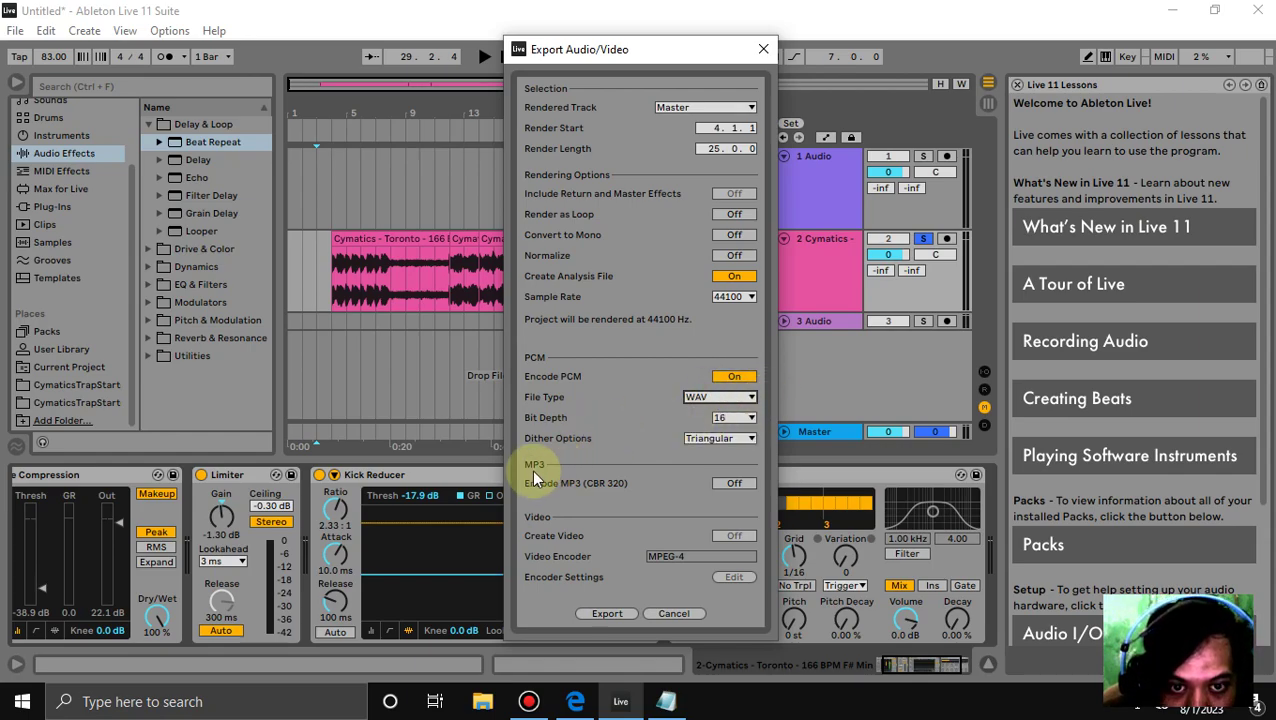
# Turn on MP3 encoding (CBR 320) for the export.
pyautogui.click(729, 484)
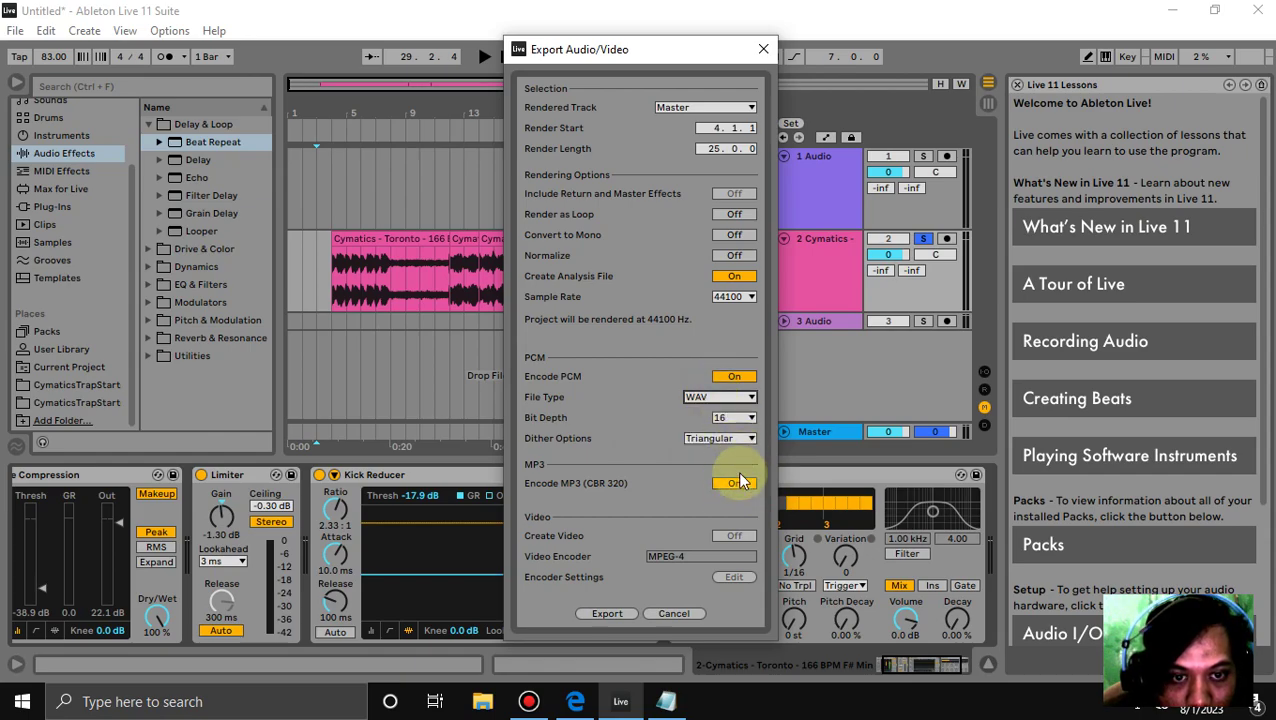
pyautogui.click(734, 485)
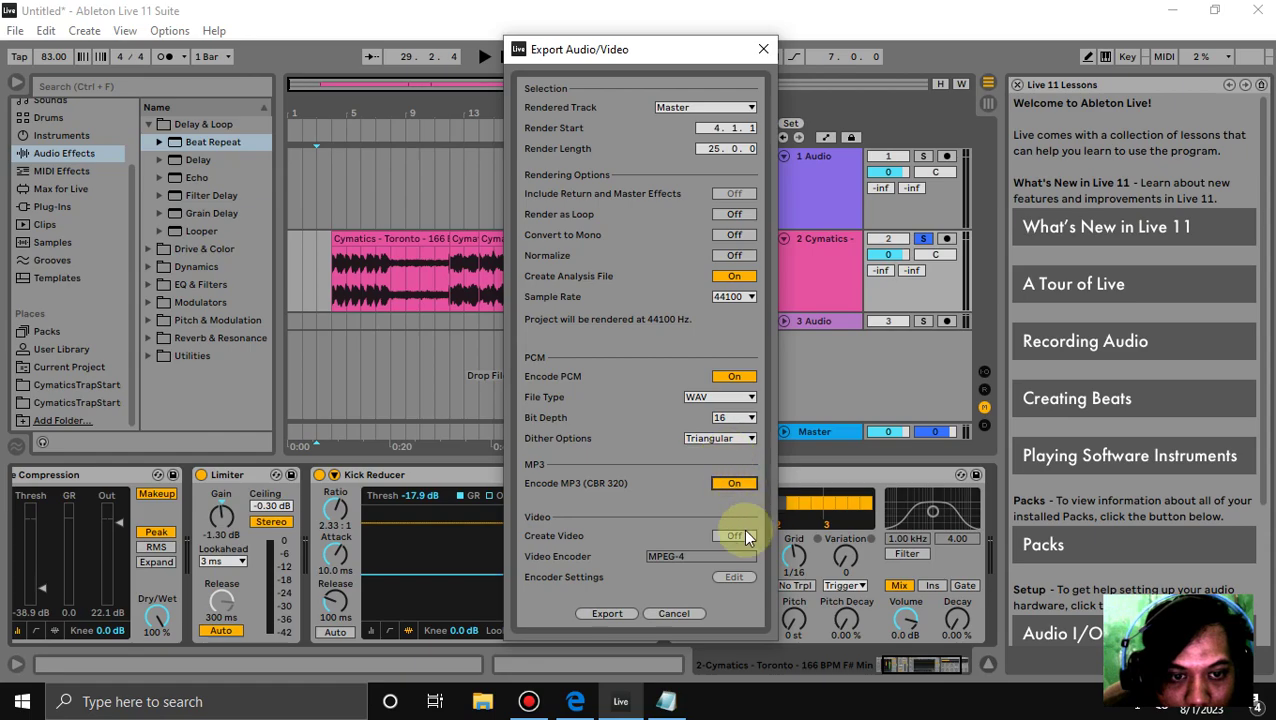
pyautogui.click(691, 558)
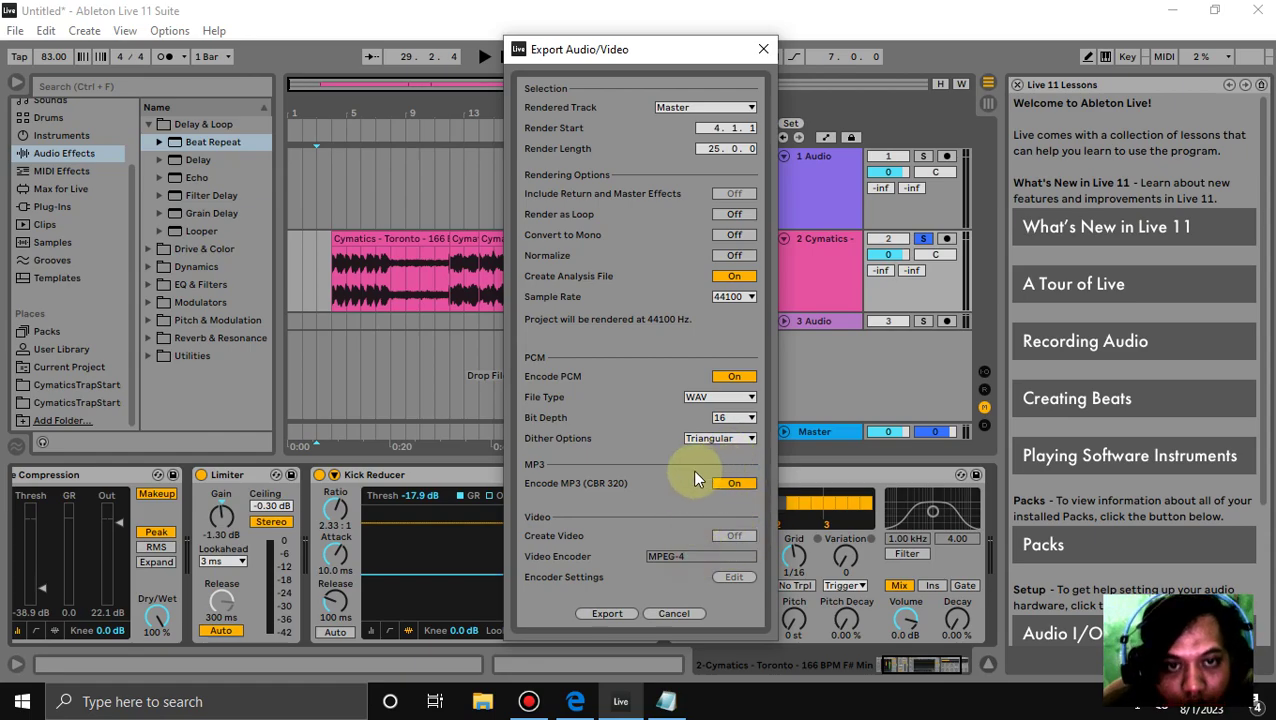
# Export the audio to the Desktop as a Windows Wave file named "testing audio".
pyautogui.click(604, 614)
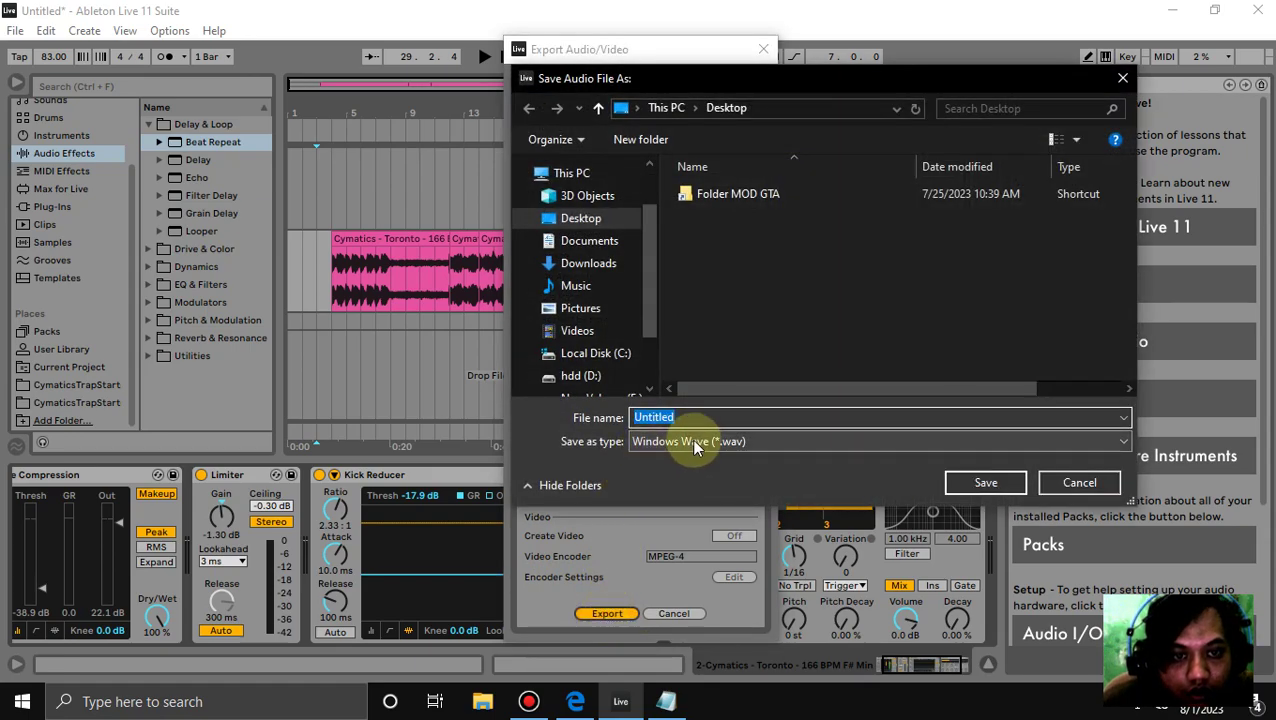
pyautogui.click(694, 443)
pyautogui.click(696, 444)
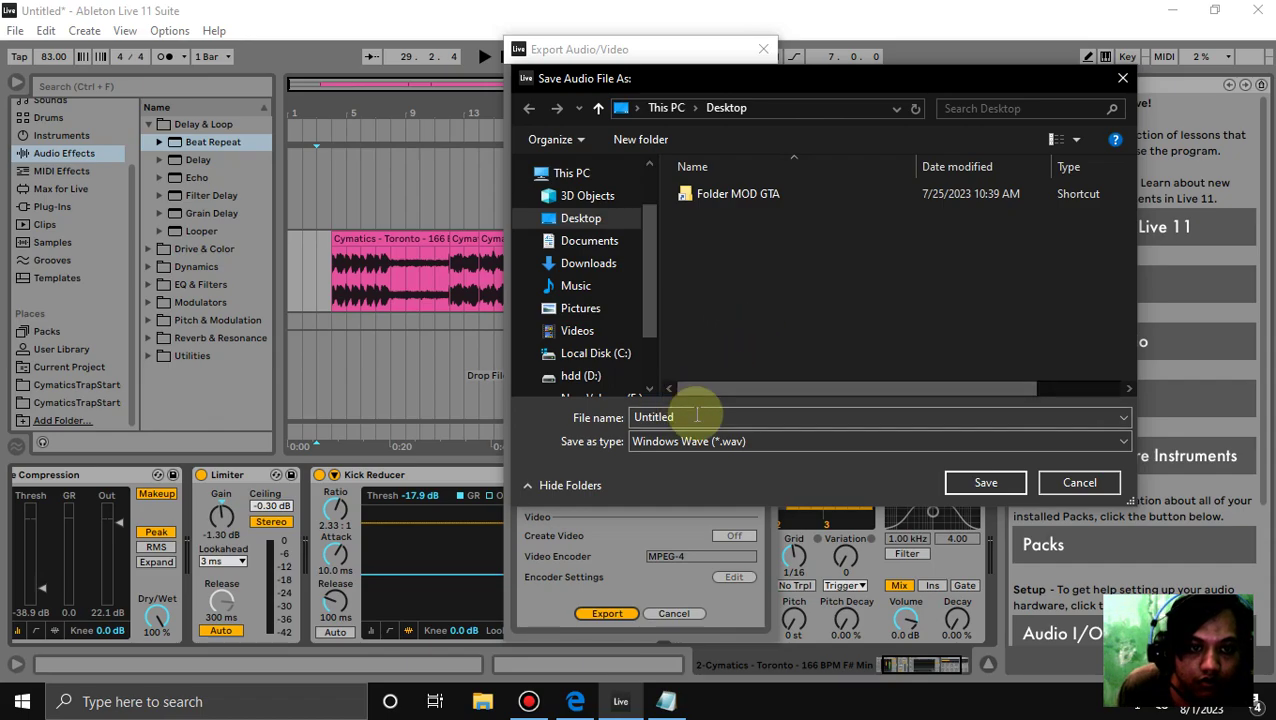
pyautogui.doubleClick(692, 416)
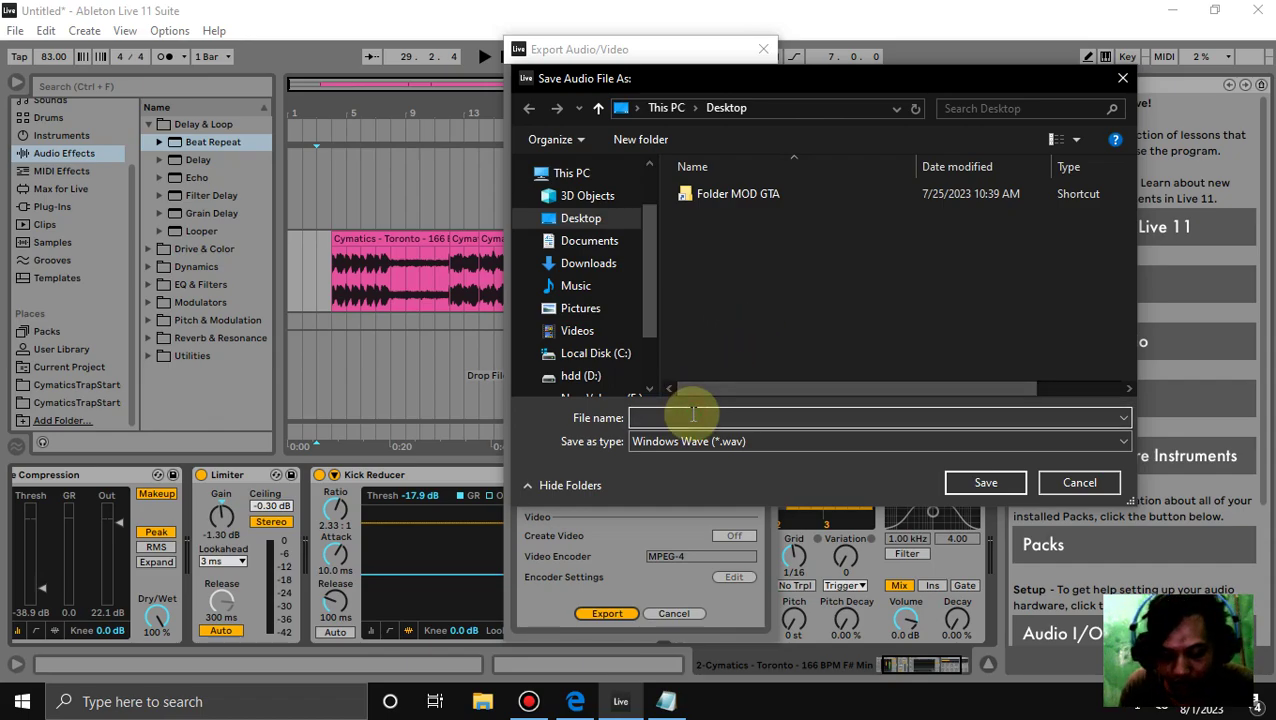
pyautogui.write('testing audio')
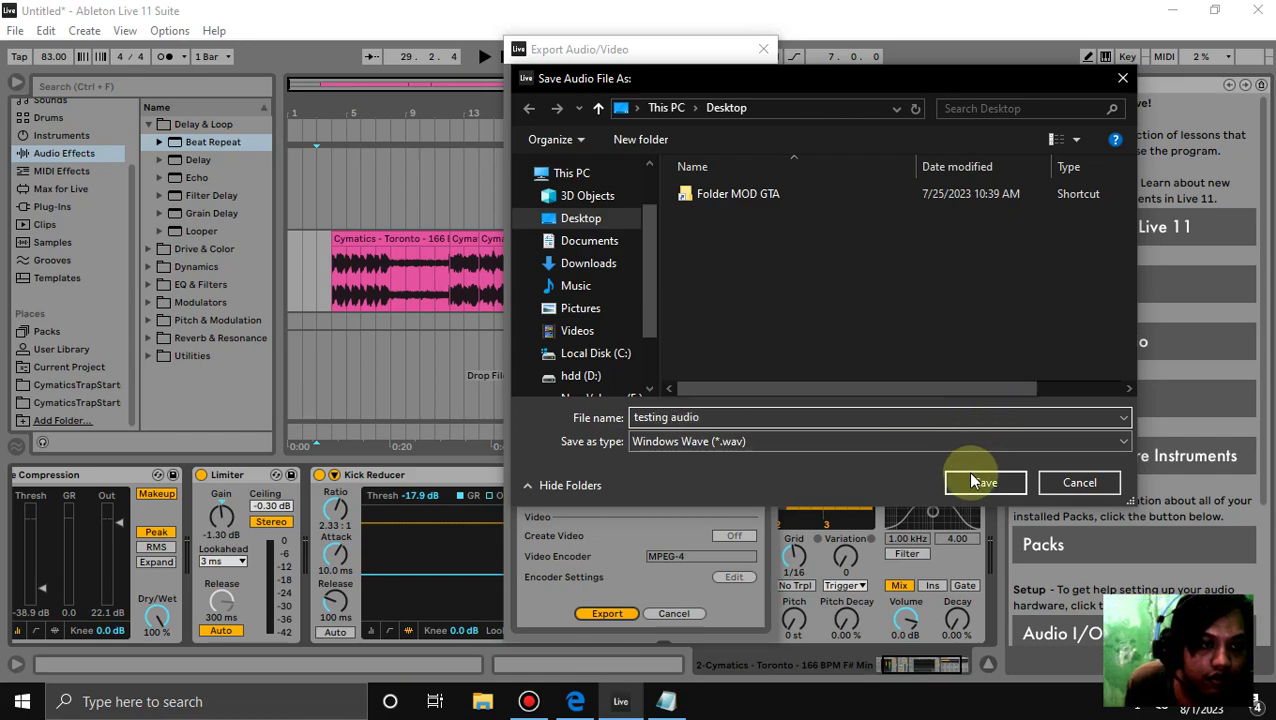
pyautogui.click(970, 483)
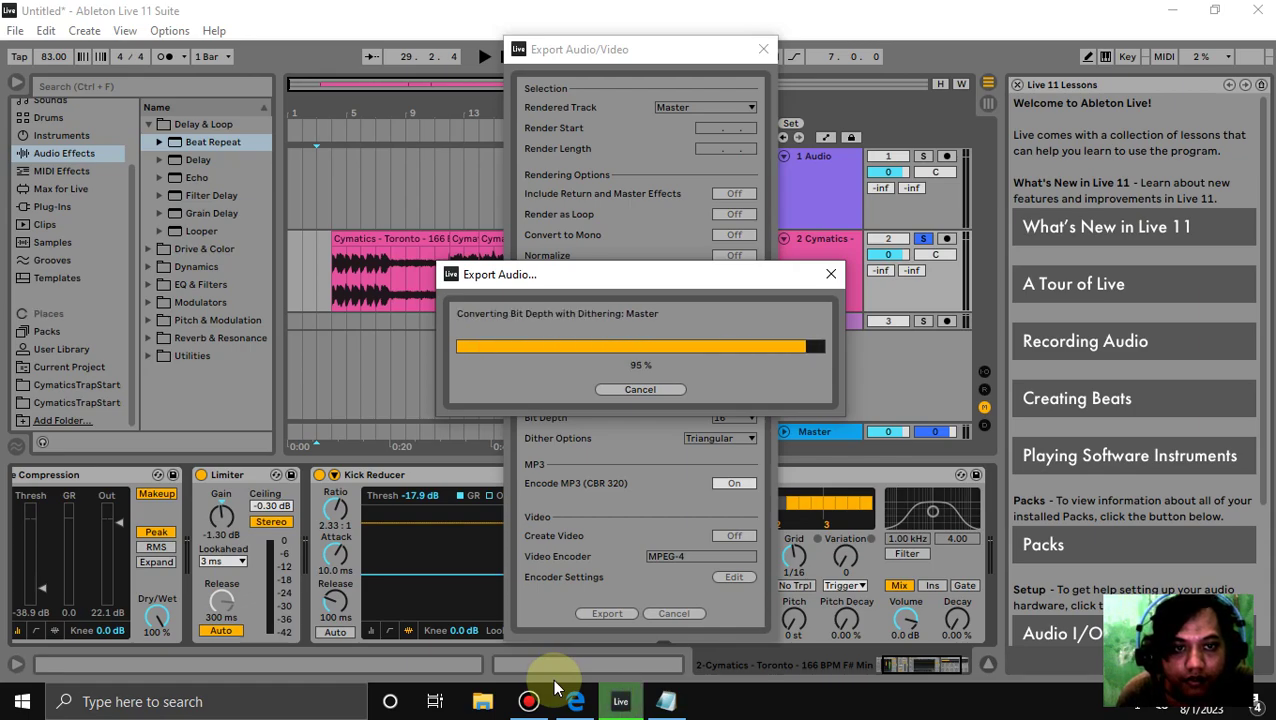
# Switch to File Explorer and open the exported "testing audio" file with Groove Music.
pyautogui.moveTo(518, 702)
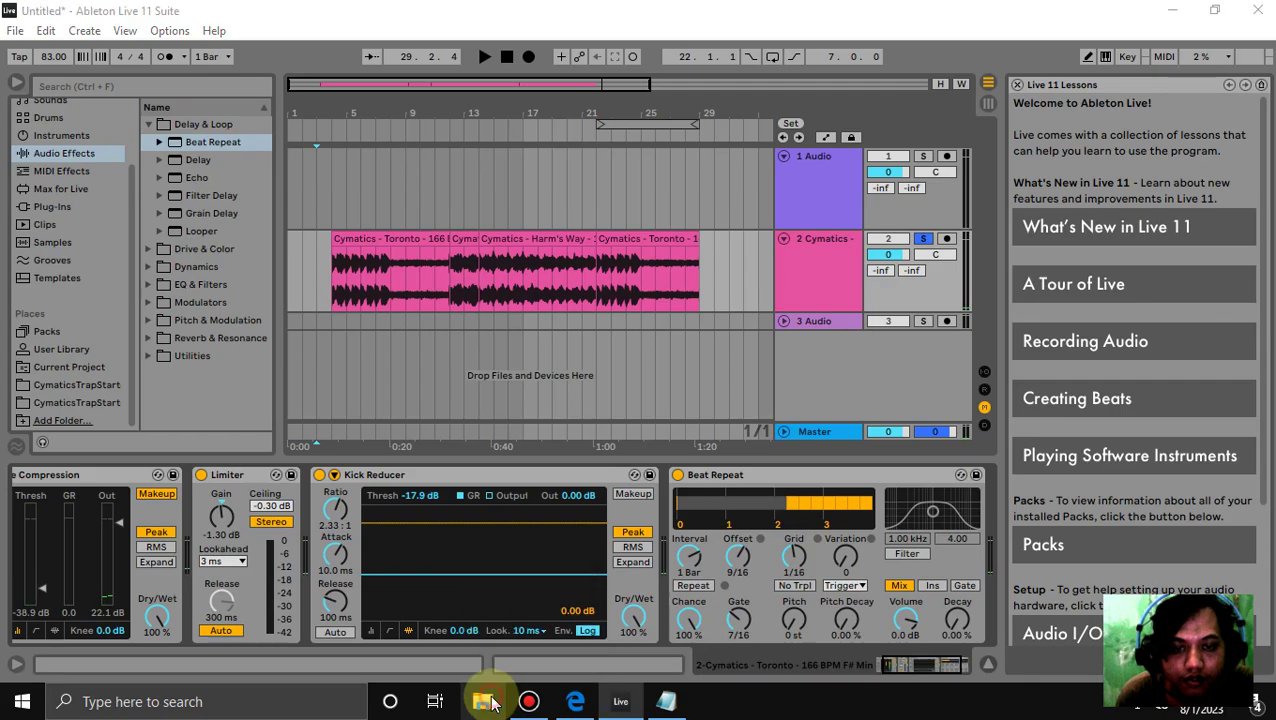
pyautogui.click(482, 701)
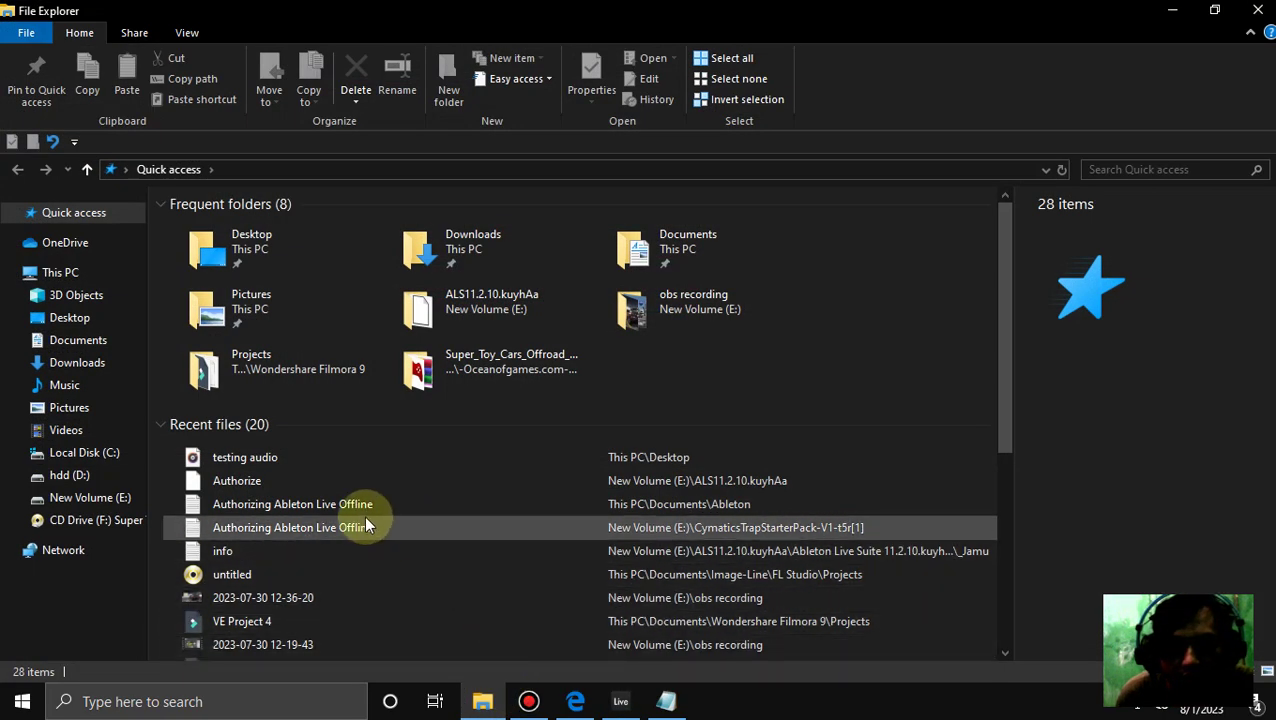
pyautogui.doubleClick(388, 457)
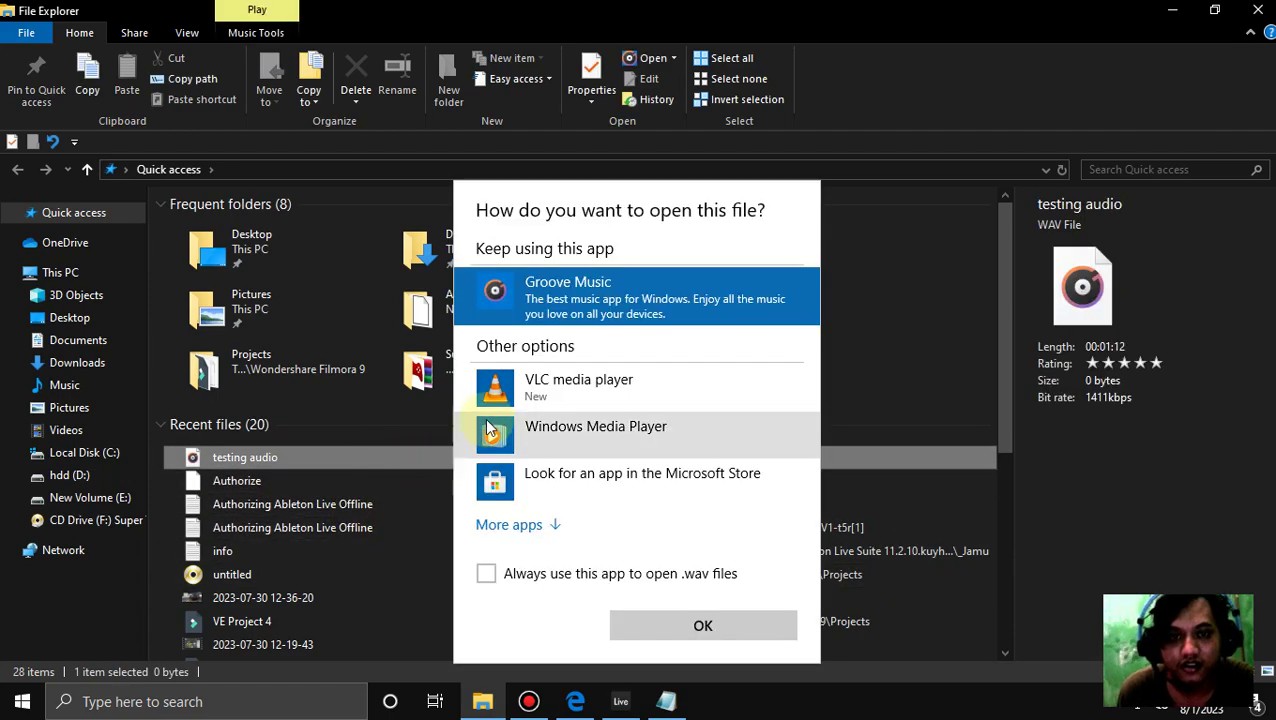
pyautogui.click(626, 628)
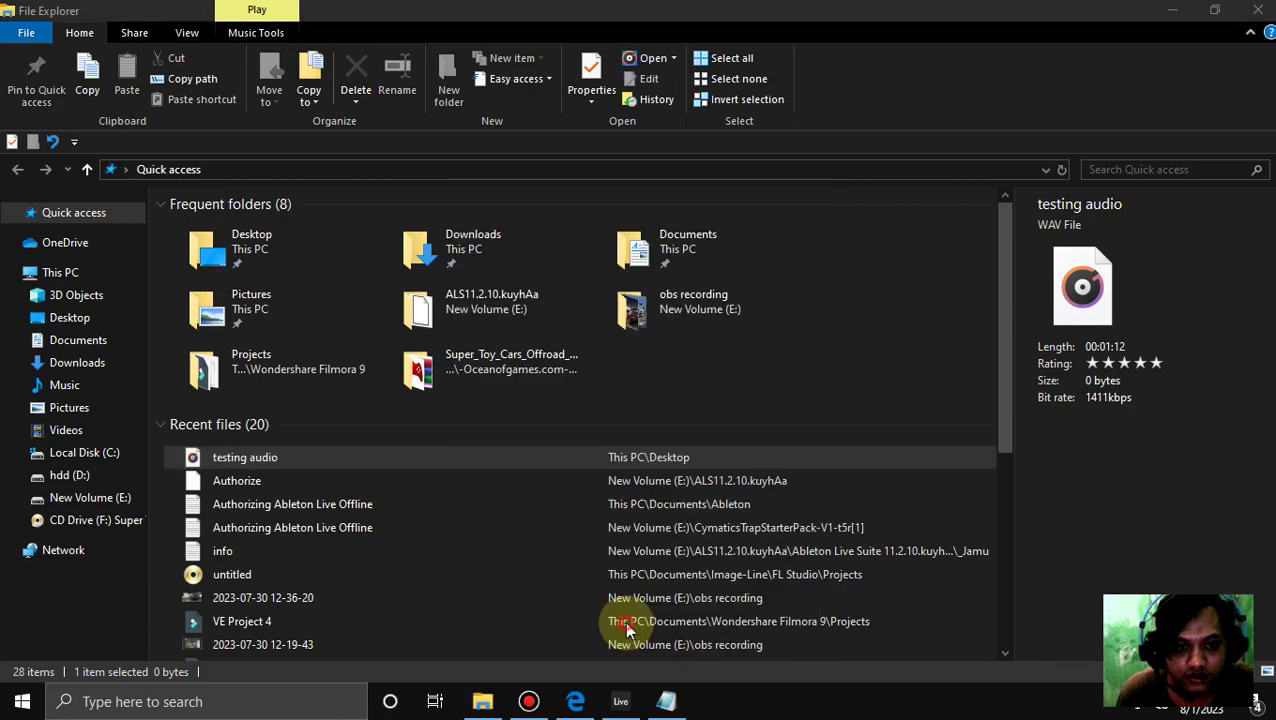